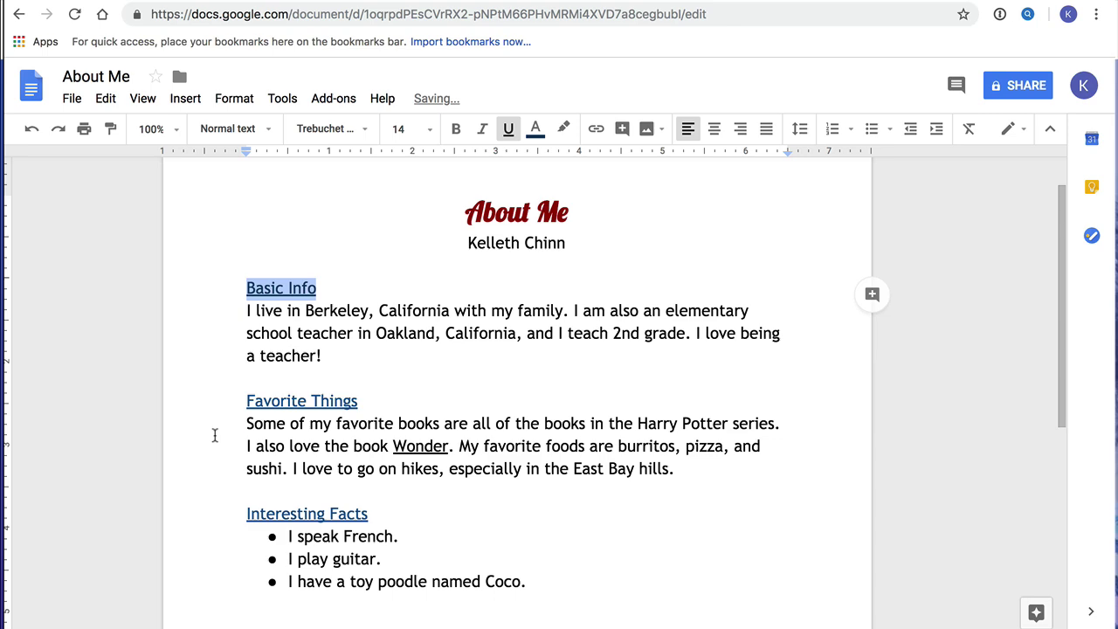
Scroll through the sample About Me document to review its paragraphs.
left_click(215, 432)
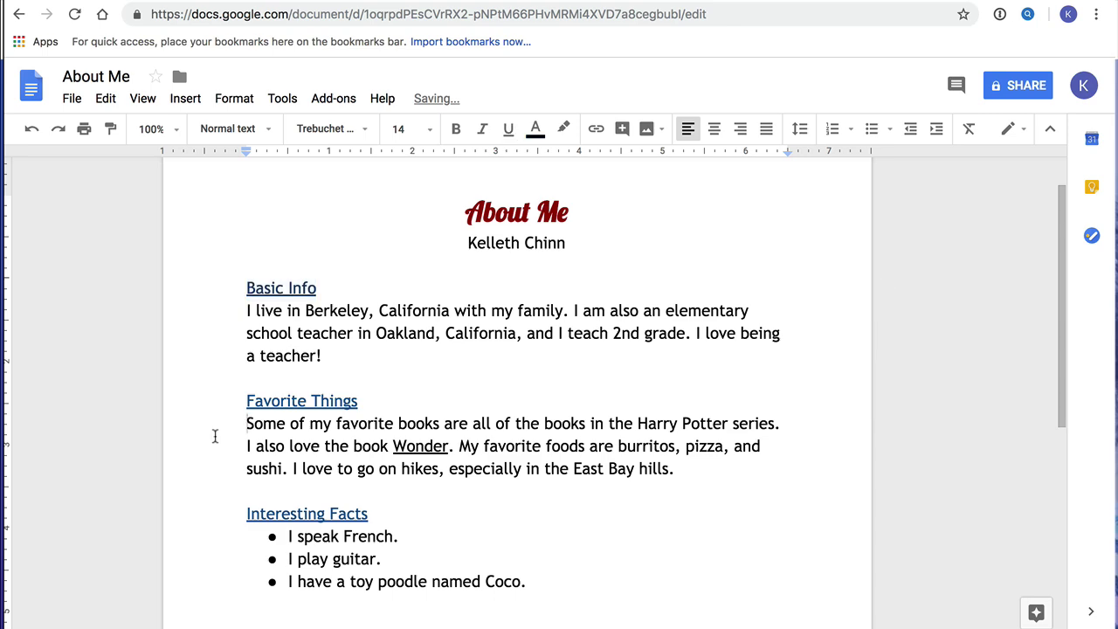
scroll(434, 417, "down", 3)
scroll(434, 416, "up", 3)
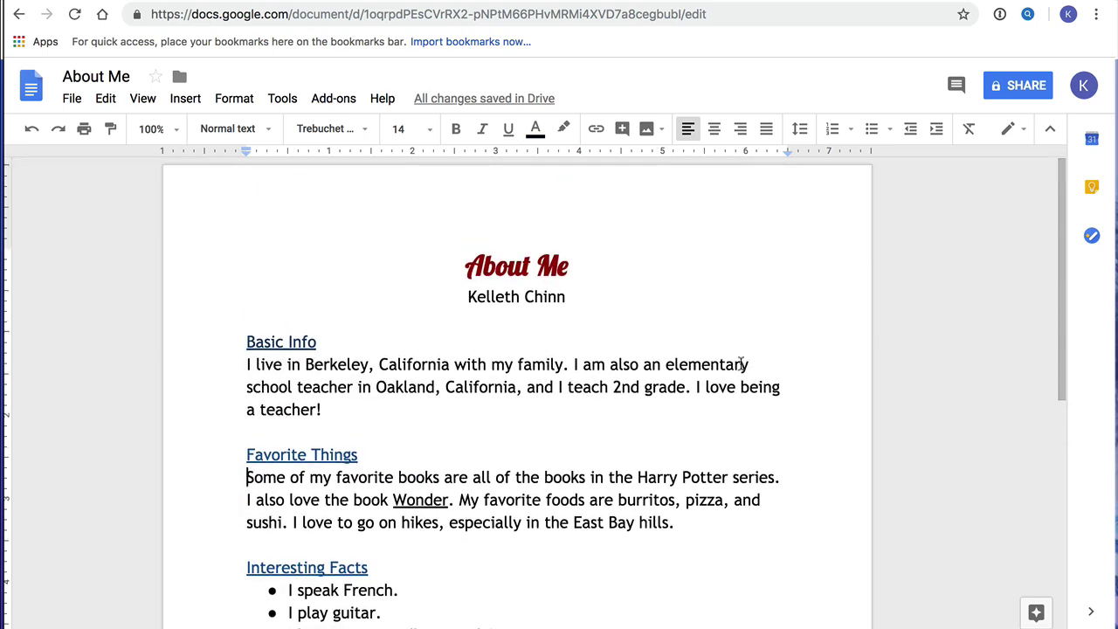
scroll(741, 363, "down", 1)
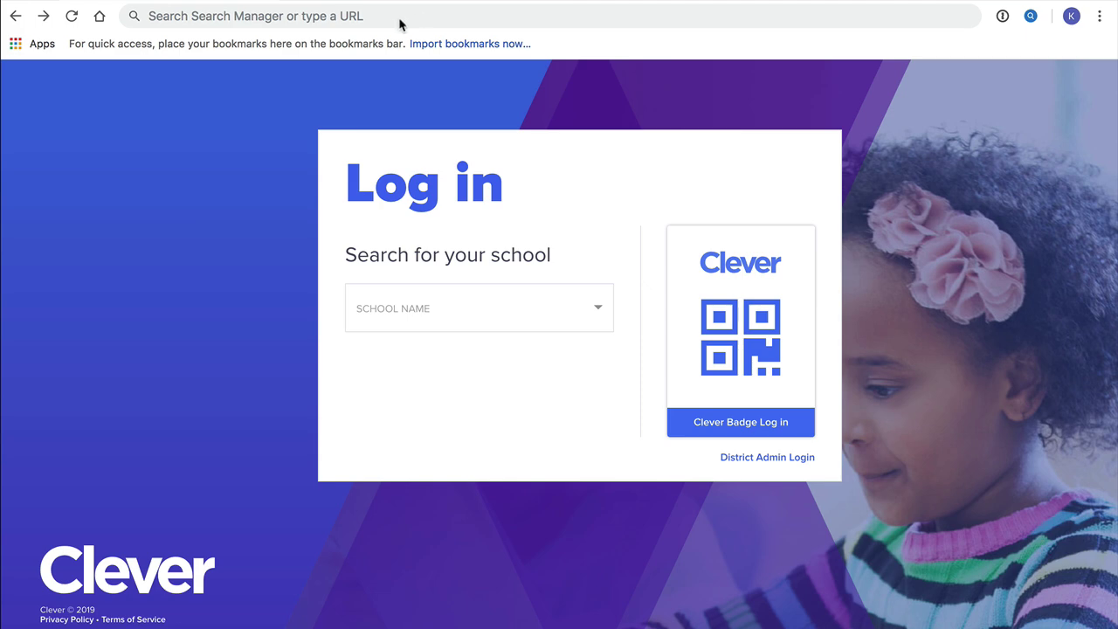
Navigate the browser to docs.google.com.
left_click(371, 17)
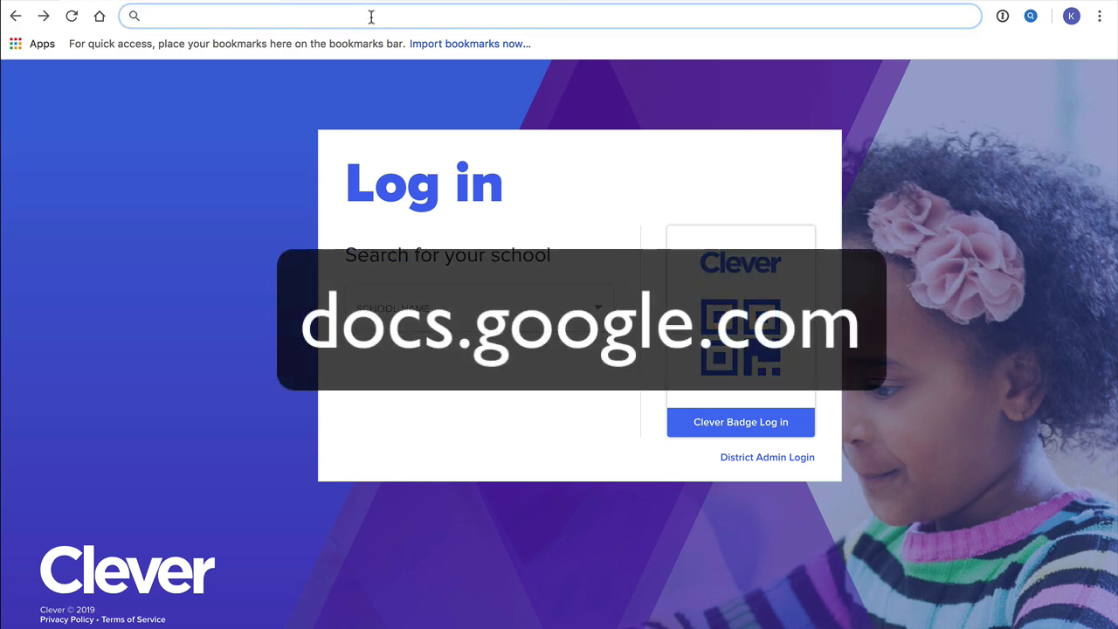
type("docs.go")
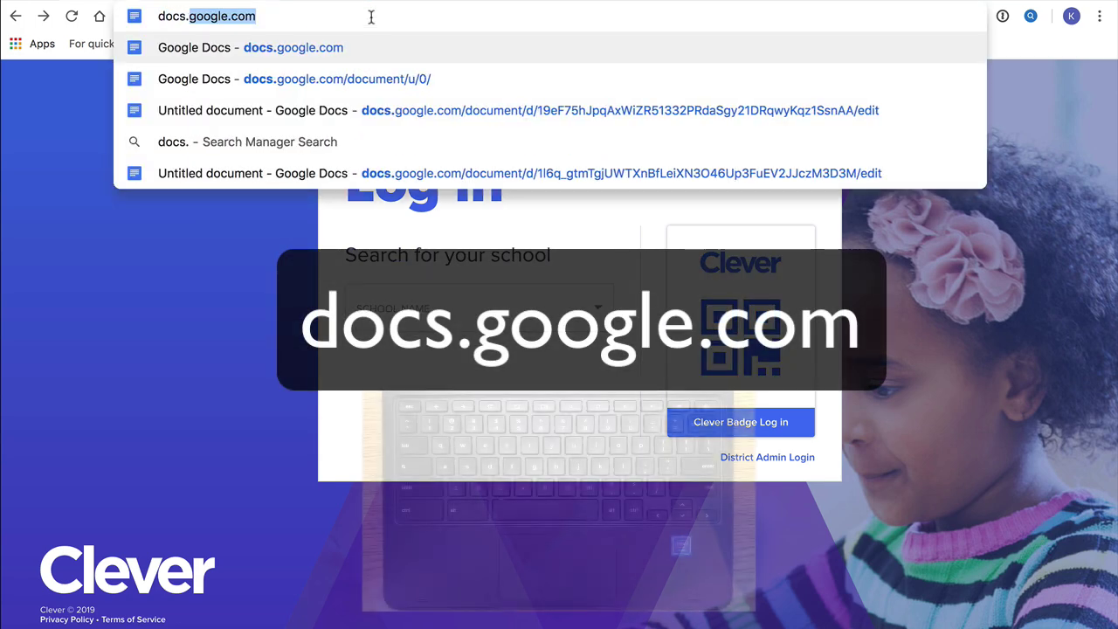
type("ogle.com")
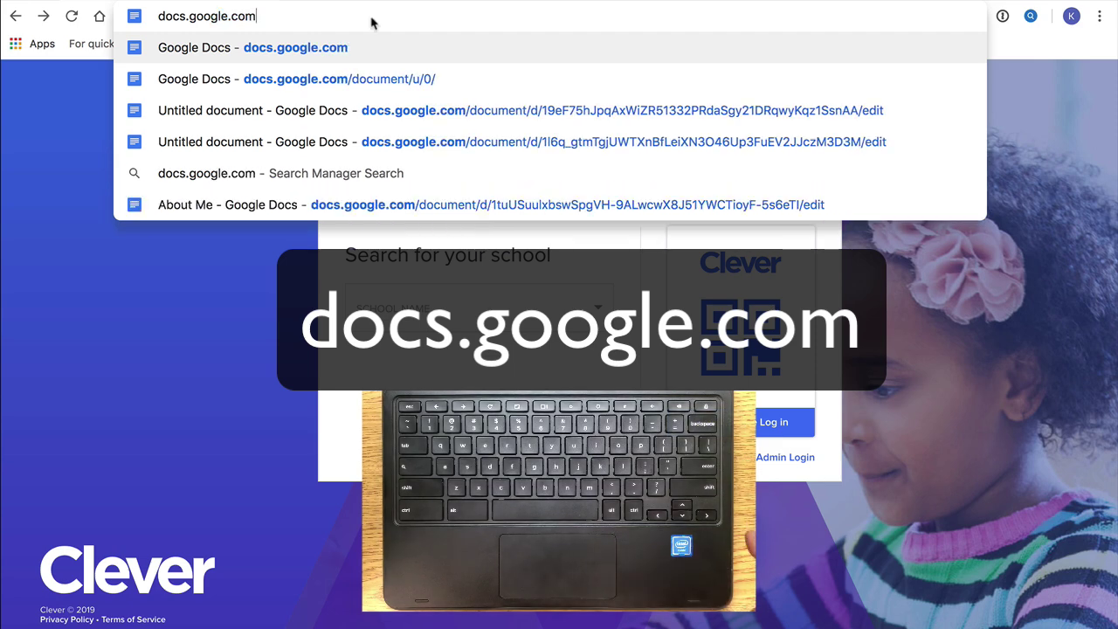
key("Return")
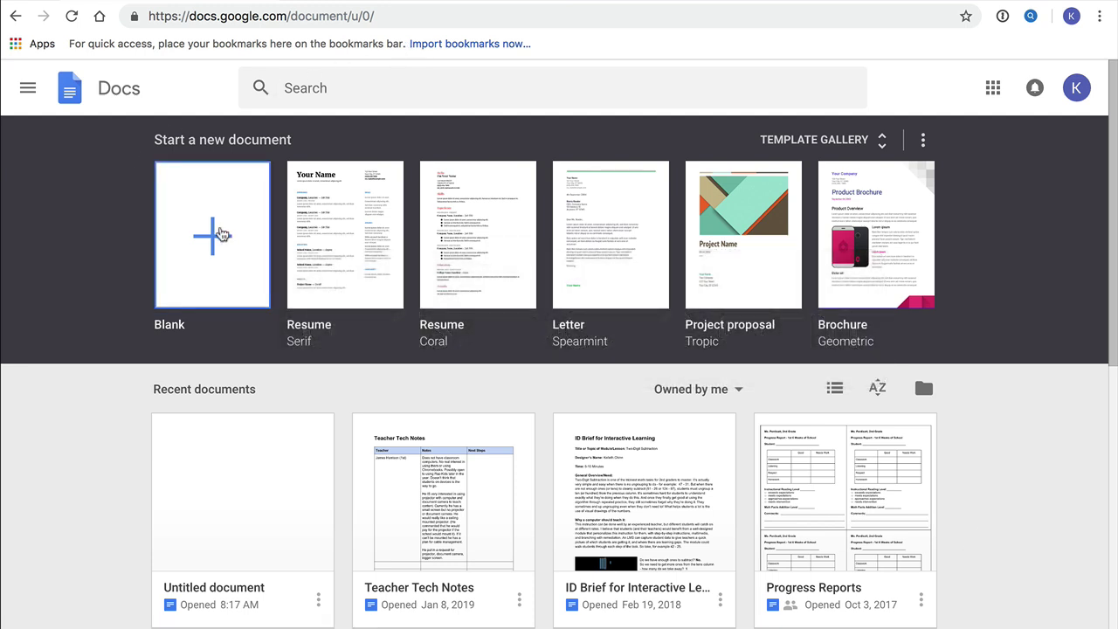
Create a blank document with 'About Me' on the first line and the author's name below it.
left_click(215, 244)
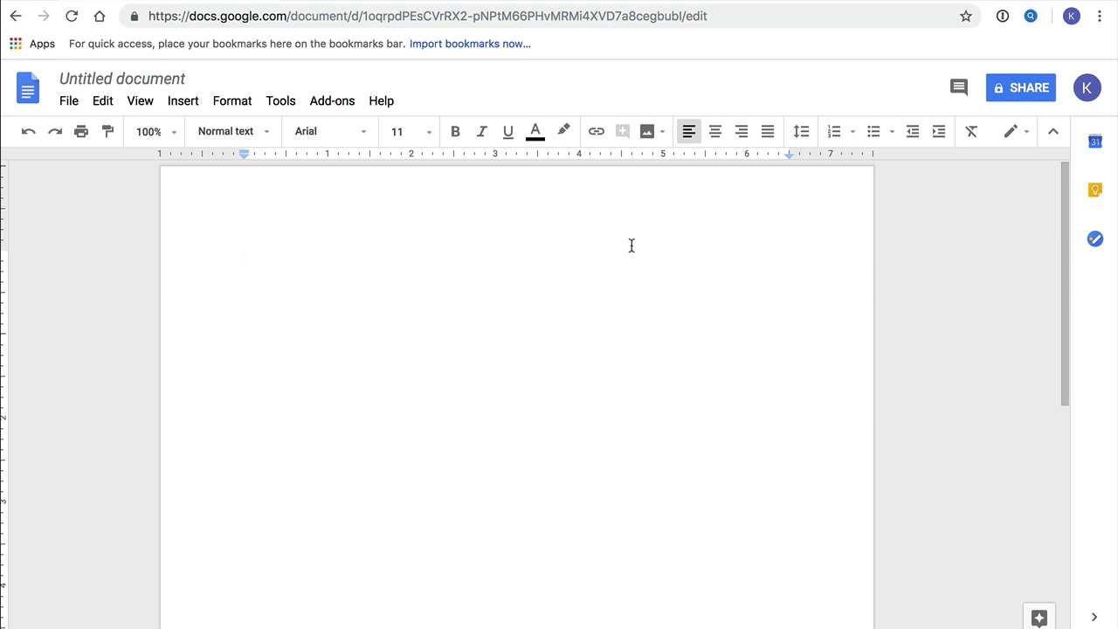
type("About Me")
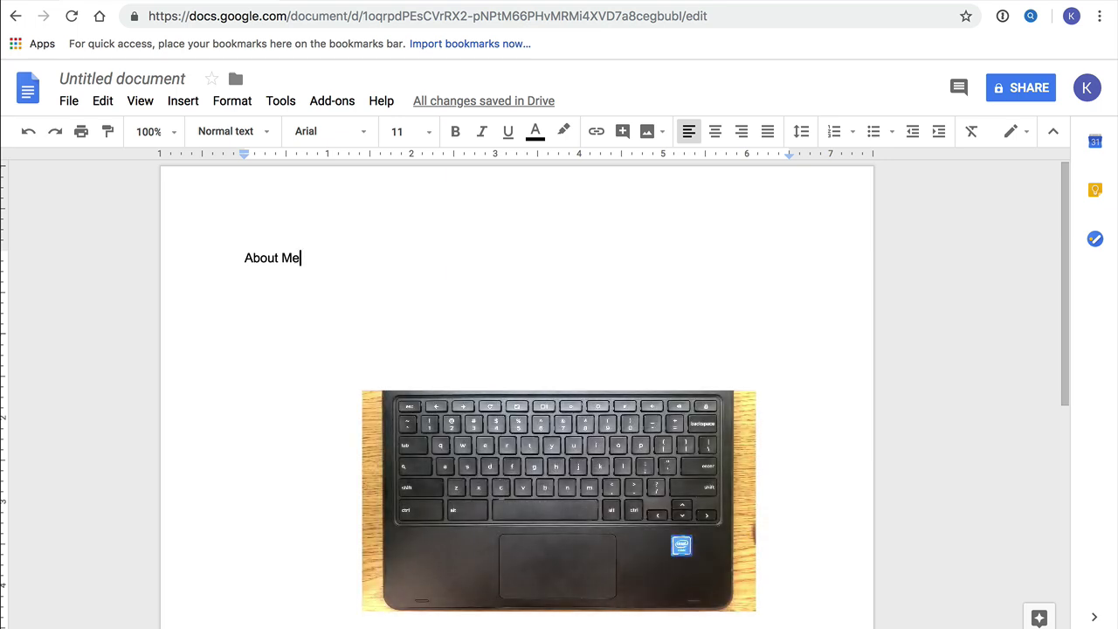
key("Return")
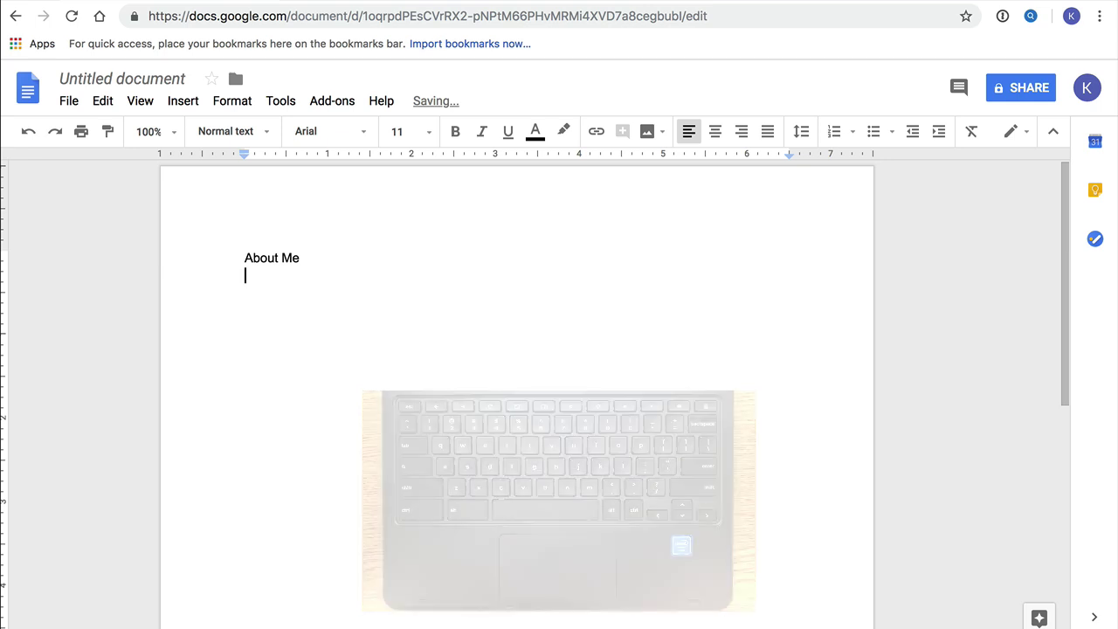
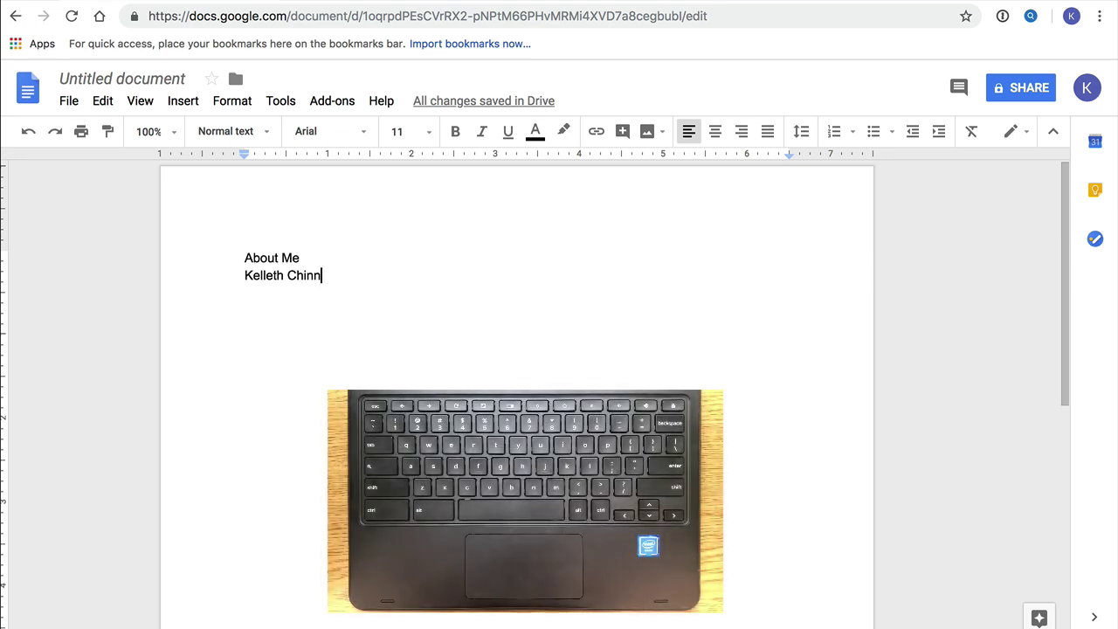
key("Return")
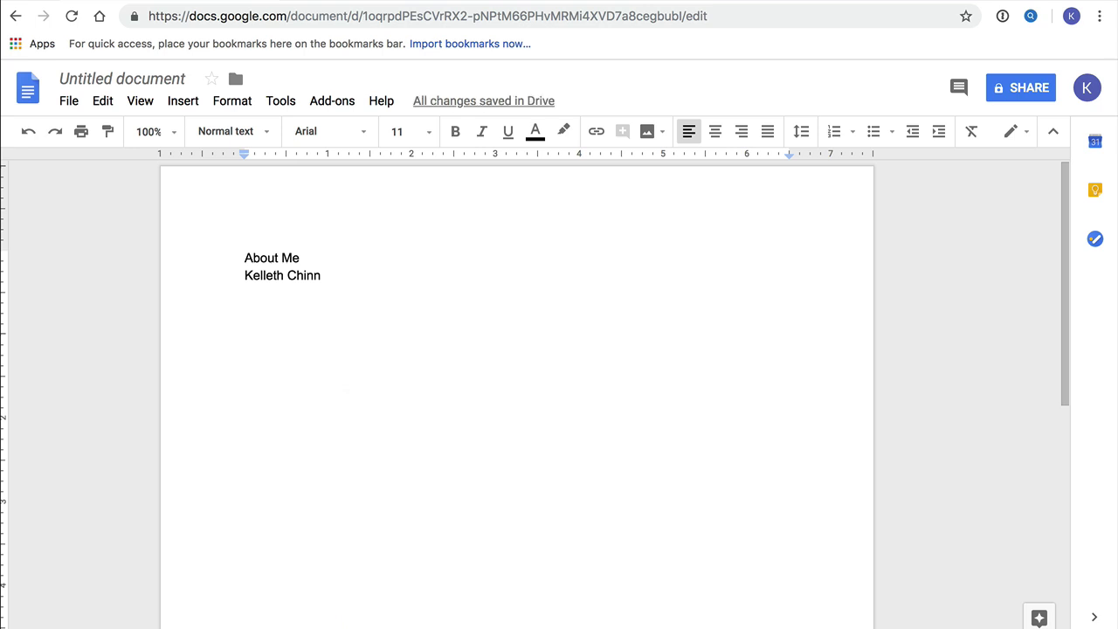
Add the headings 'Basic Info', 'Favorite Things' and 'Interesting Facts' with blank lines between them.
type("B")
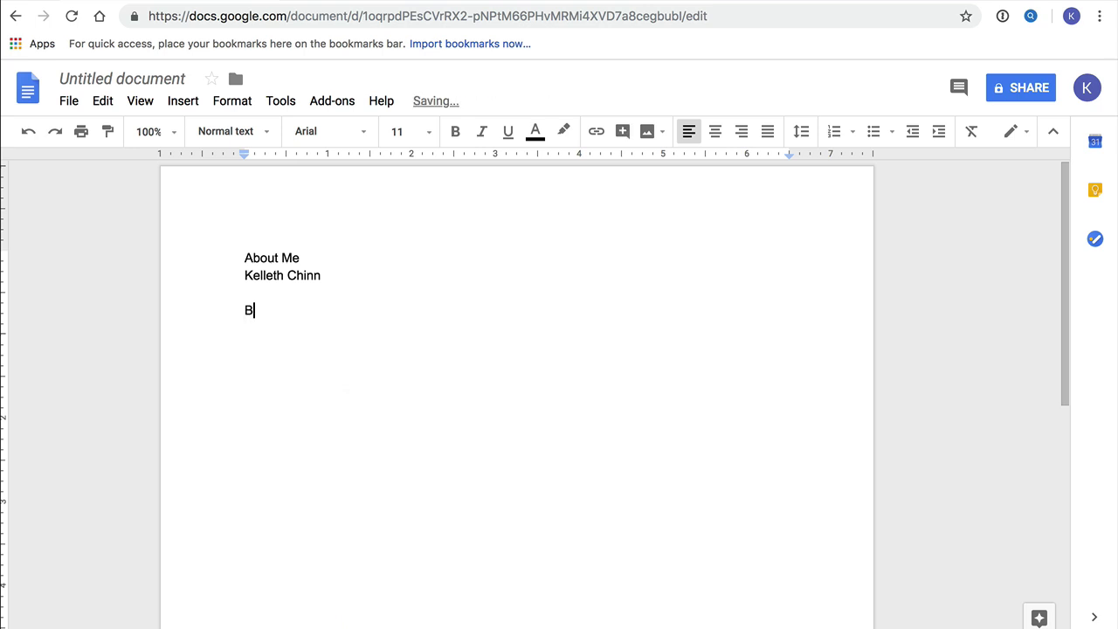
type("asic Info")
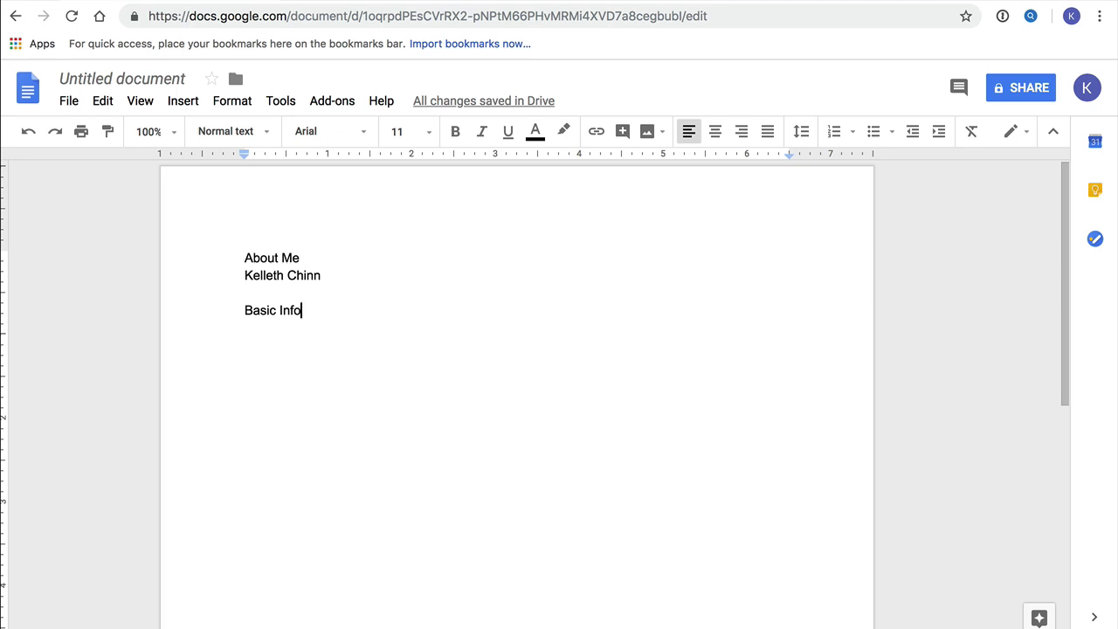
key("Return")
key("Return")
key("Return")
type("Favor")
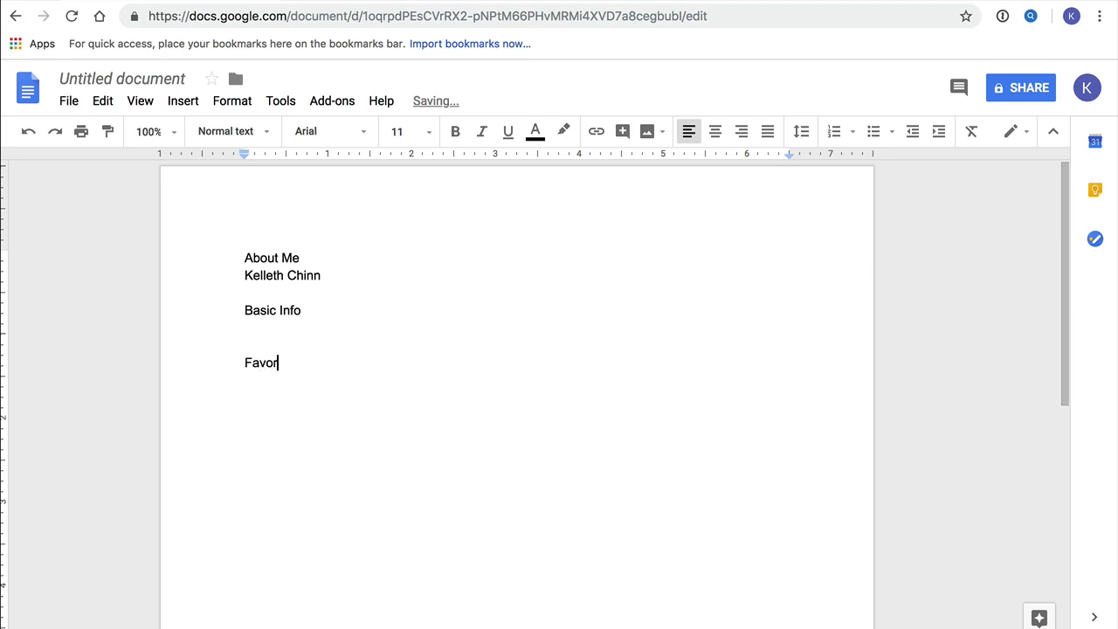
type("ite Things")
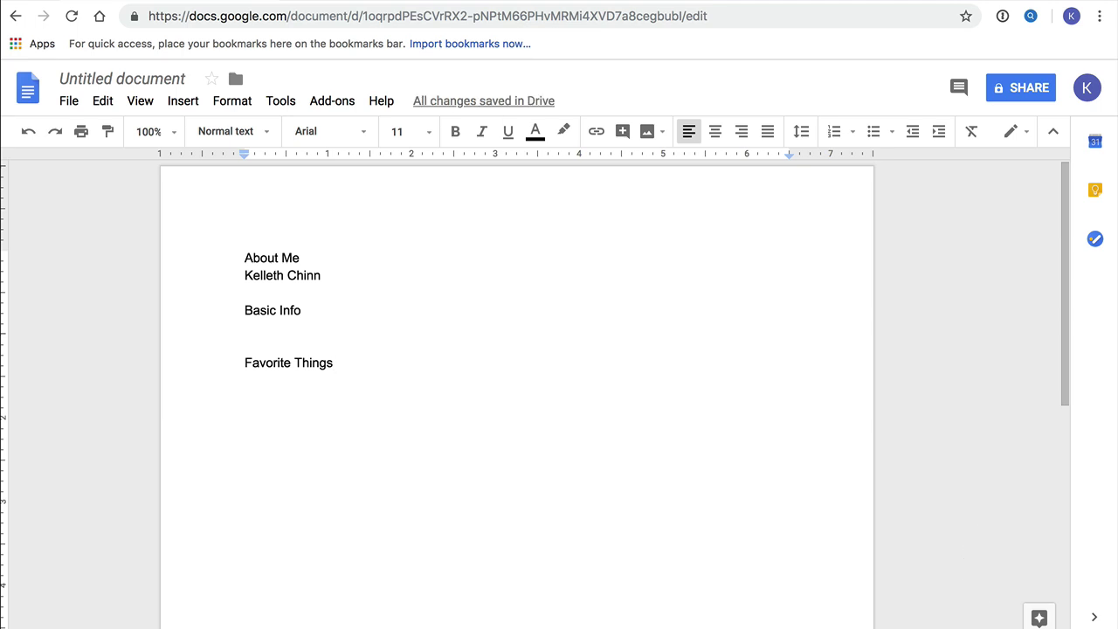
key("Return")
key("Return")
key("Return")
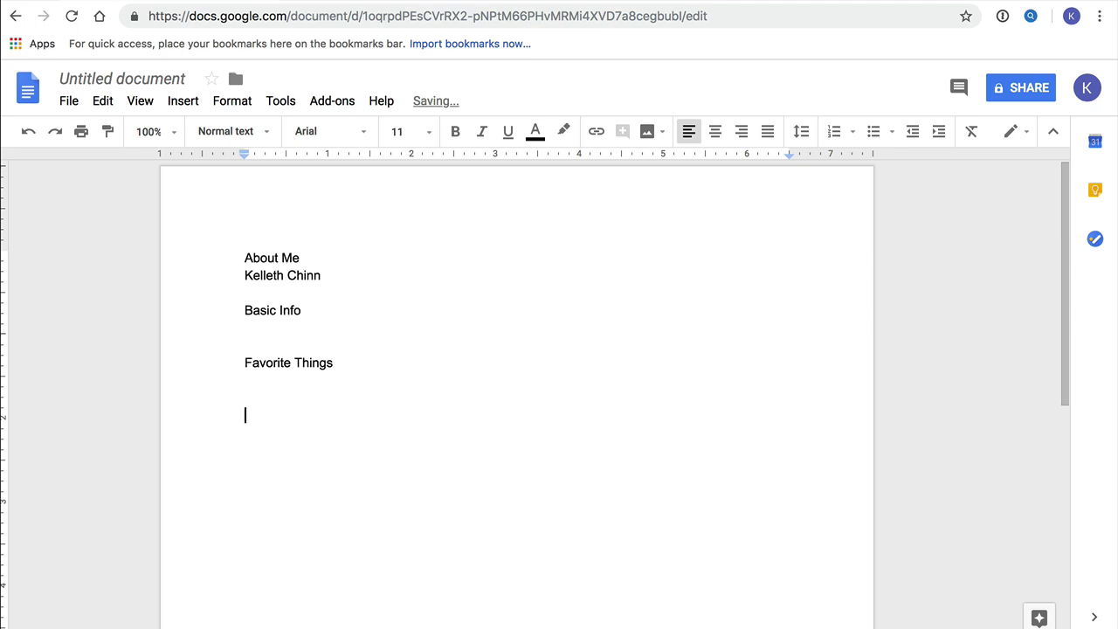
type("Interesting Fac")
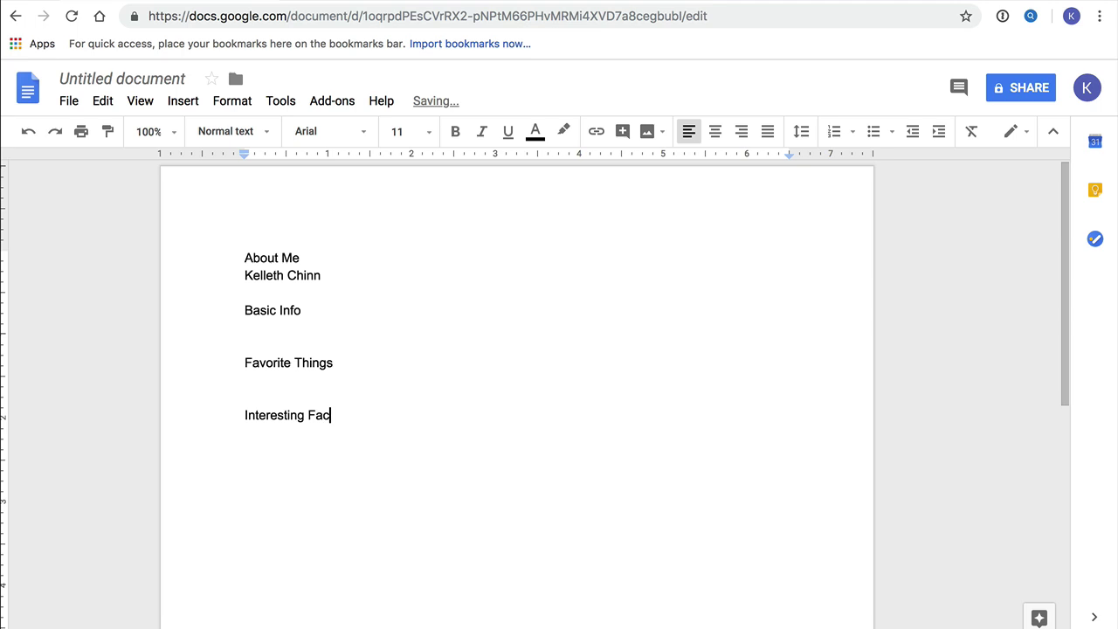
type("ts")
key("Return")
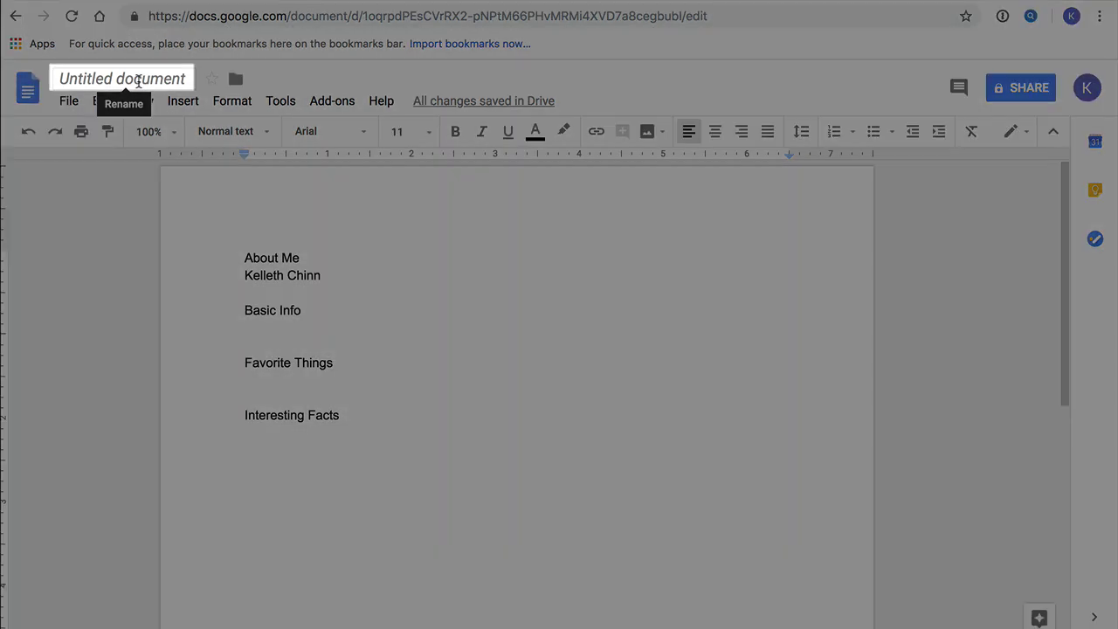
Change the document title from 'Untitled document' to 'About Me'.
left_click(138, 80)
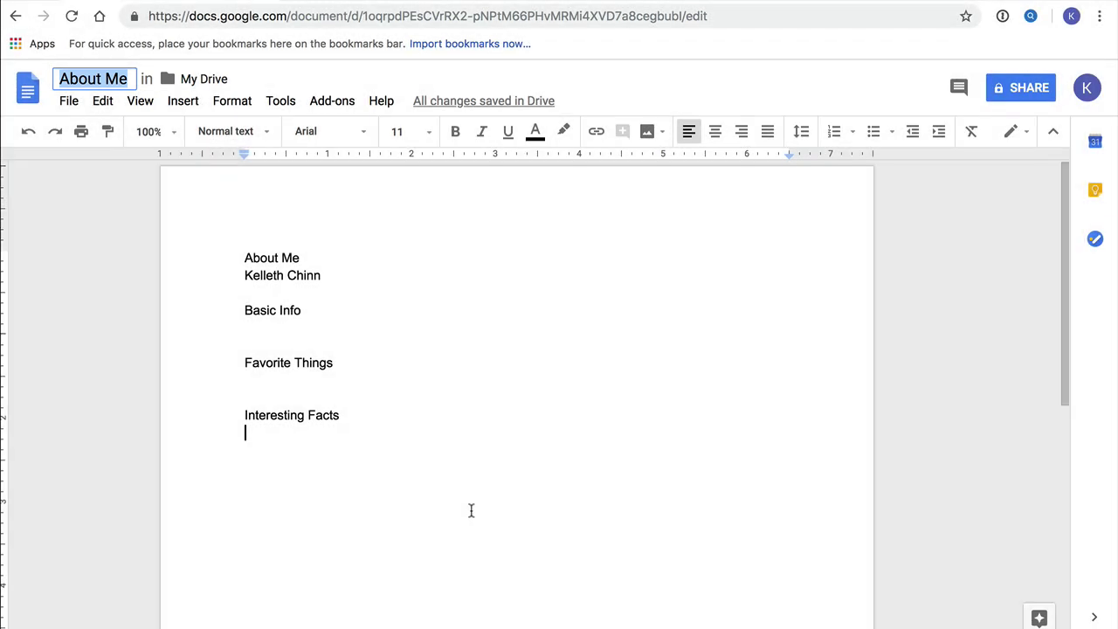
left_click(470, 510)
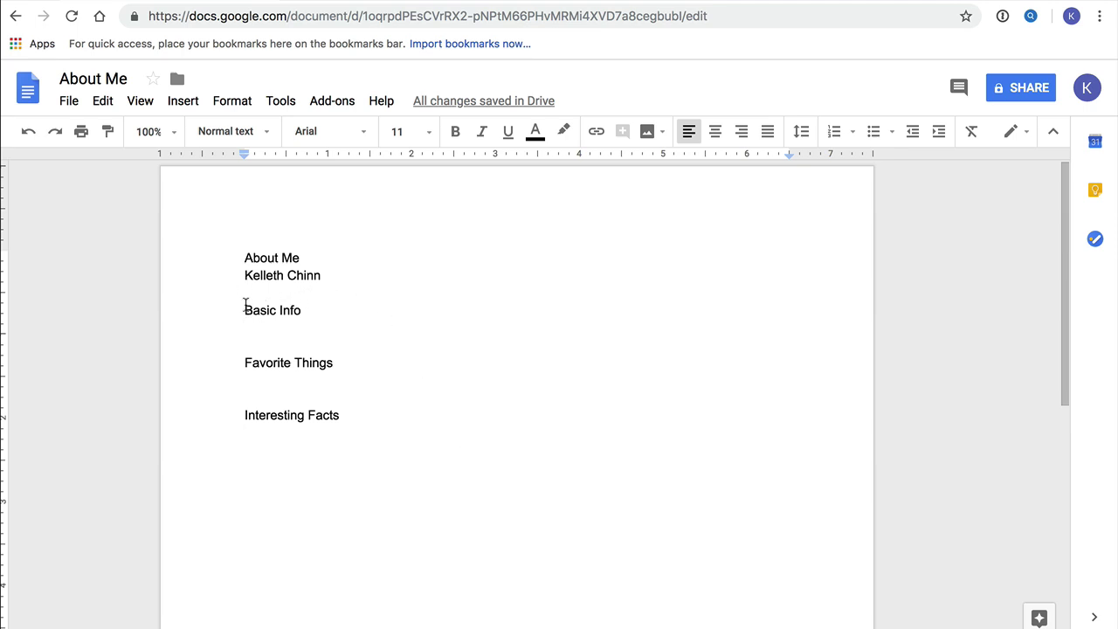
left_click_drag(246, 313, 305, 314)
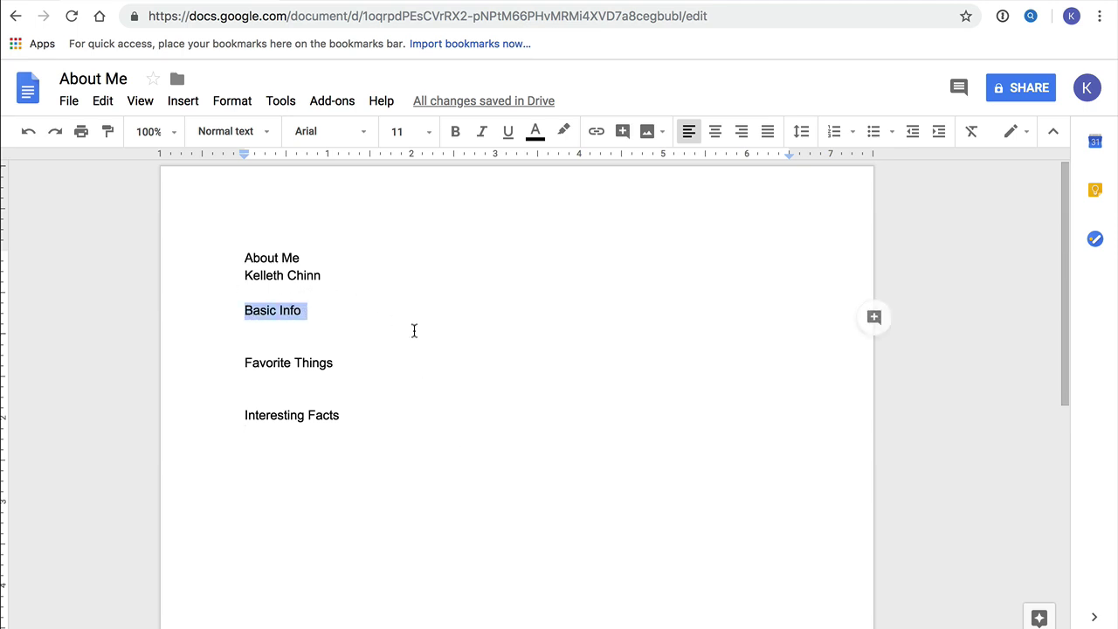
left_click(497, 346)
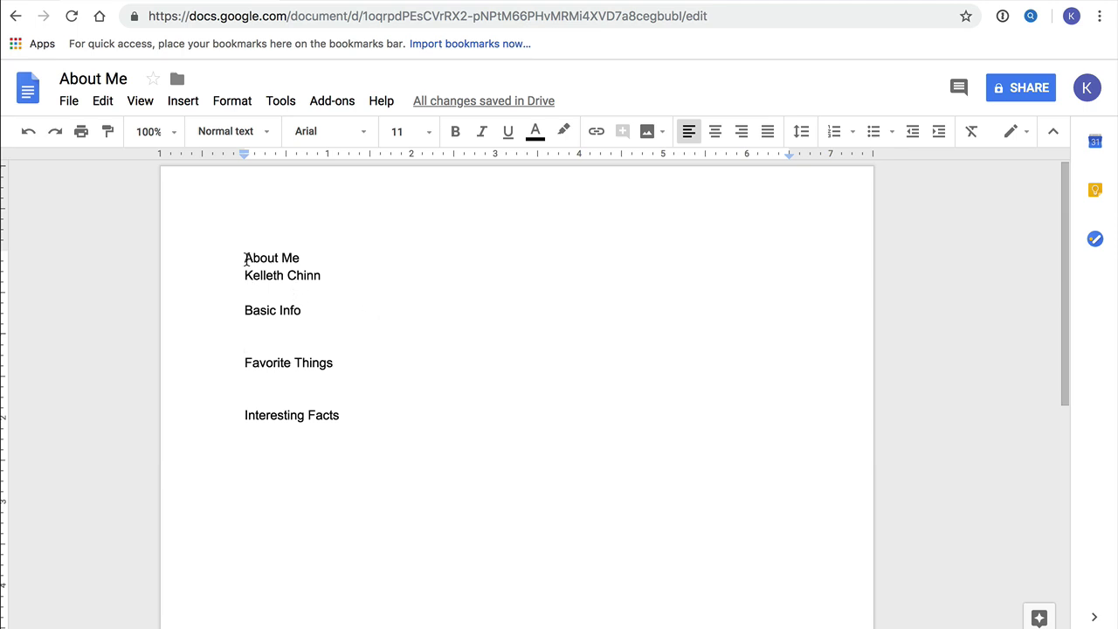
left_click(246, 259)
left_click(237, 259)
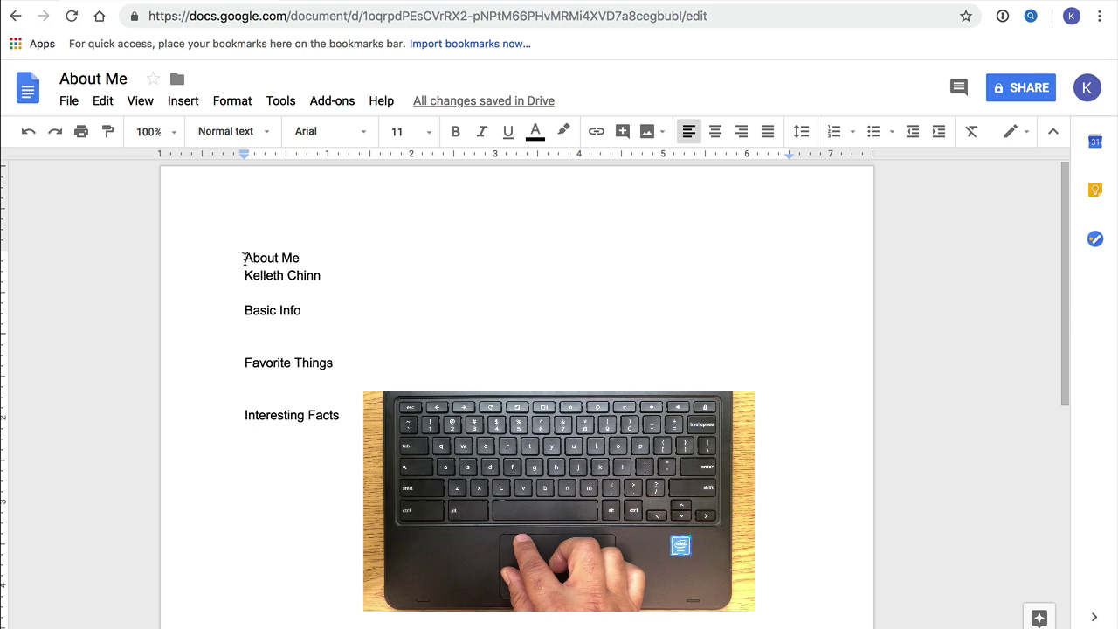
left_click_drag(244, 258, 300, 258)
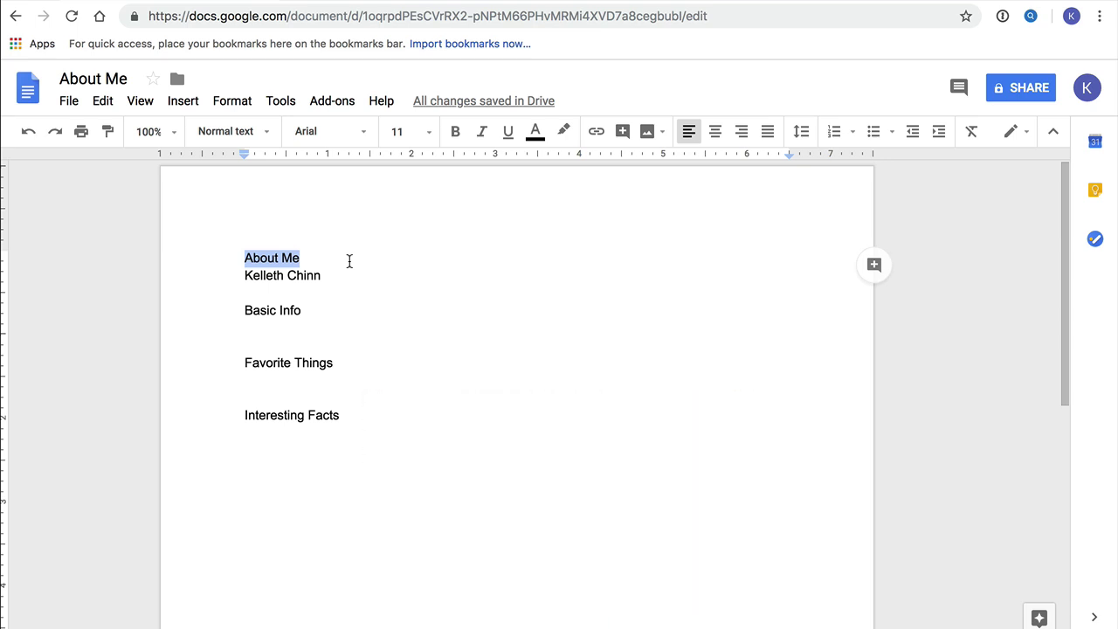
left_click(349, 261)
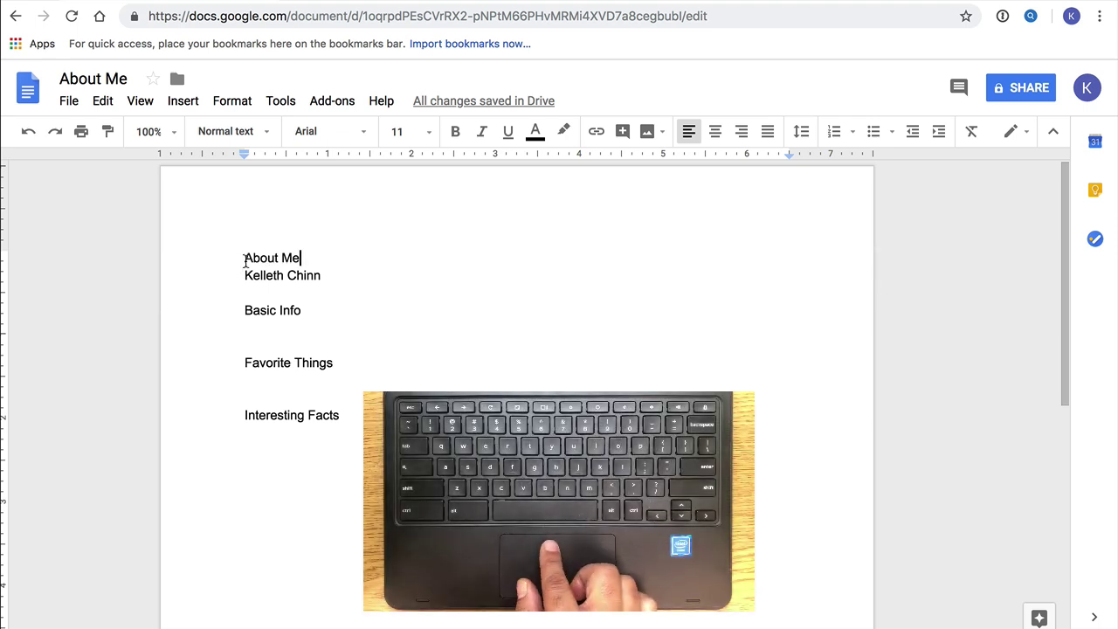
left_click_drag(244, 261, 299, 262)
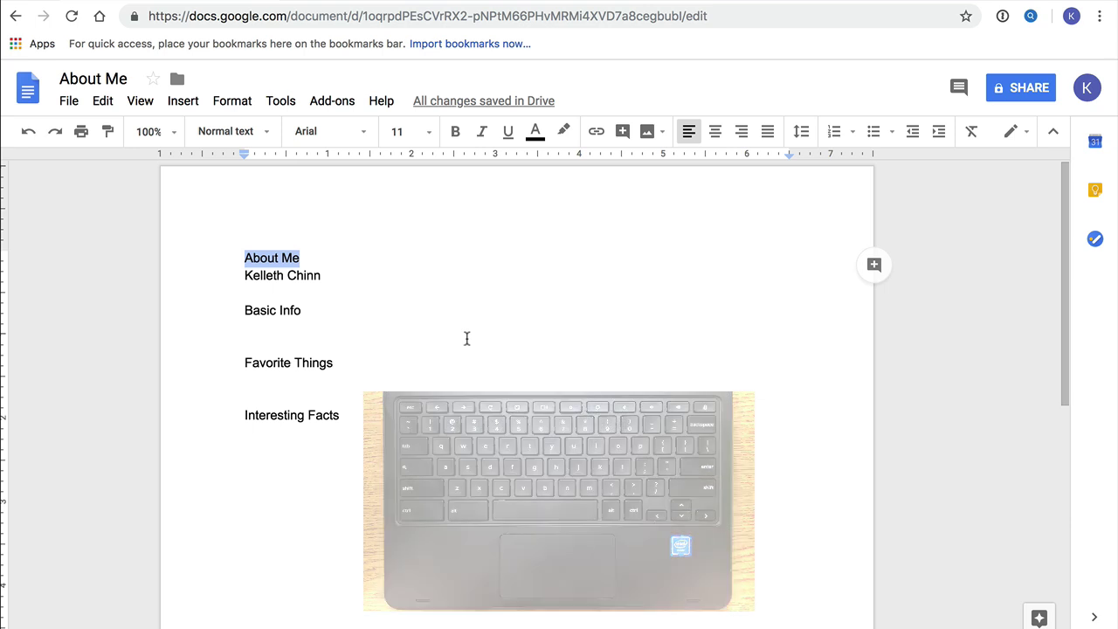
left_click(466, 338)
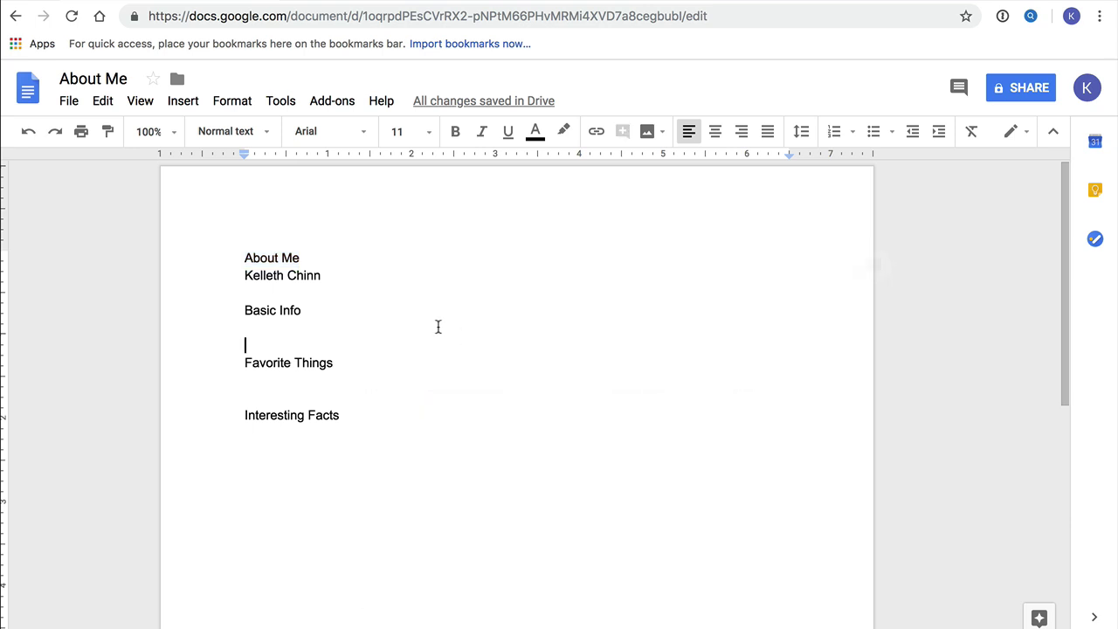
left_click(245, 260)
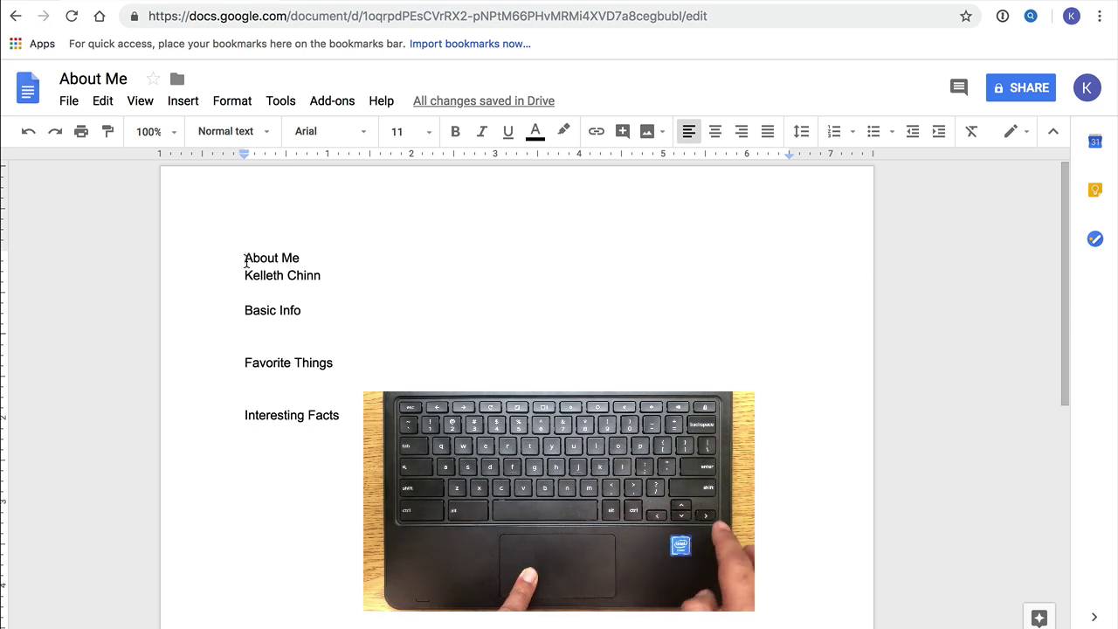
key("shift+Right")
key("shift+Right")
key("shift+Right")
key("shift+Right")
key("shift+Right")
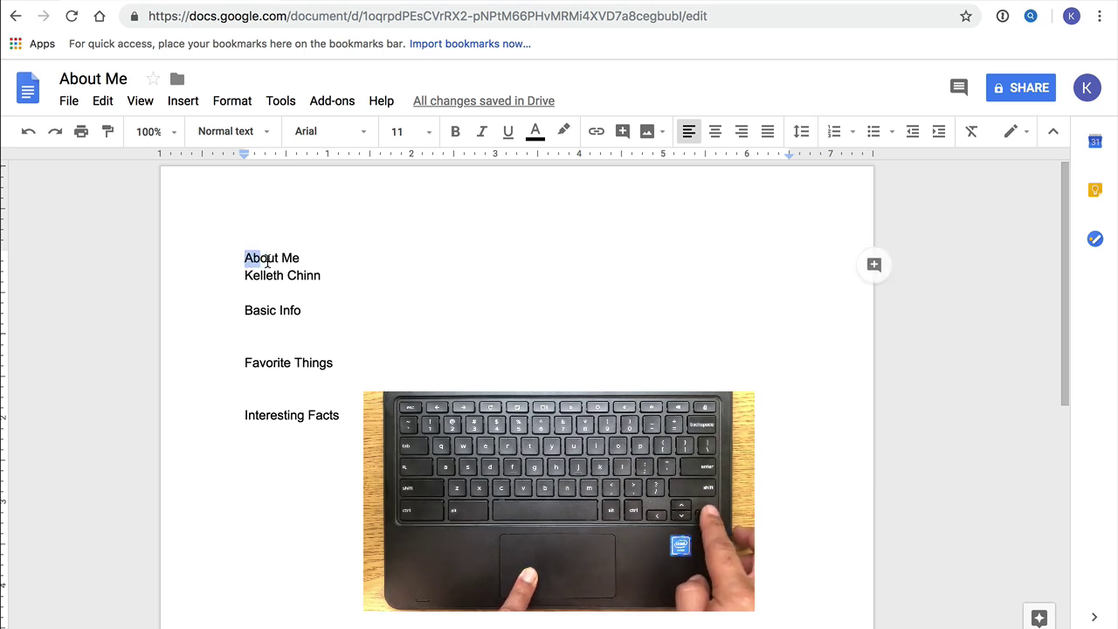
key("shift+Right")
key("shift+Right")
key("shift+Right")
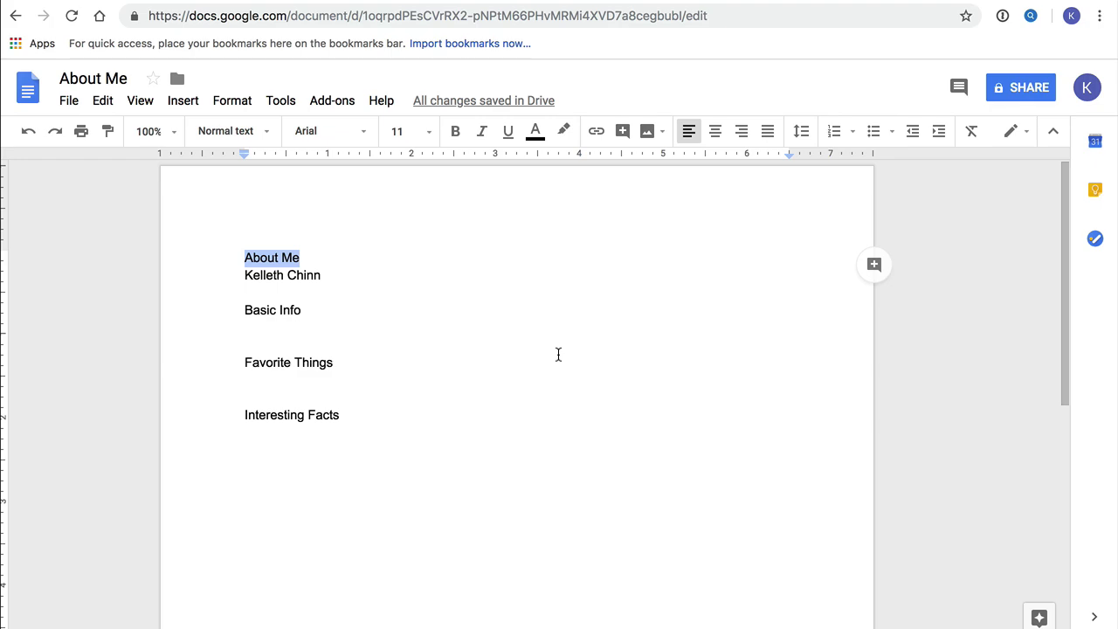
left_click(557, 354)
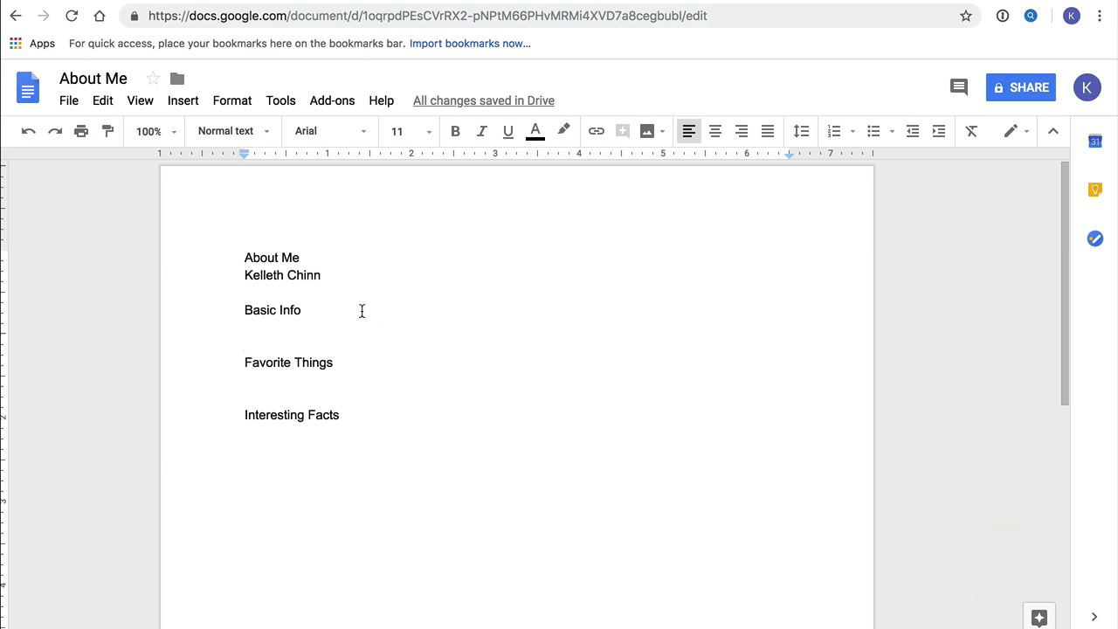
Center the 'About Me' title, bold it, and set its font size to 18.
left_click_drag(246, 258, 302, 259)
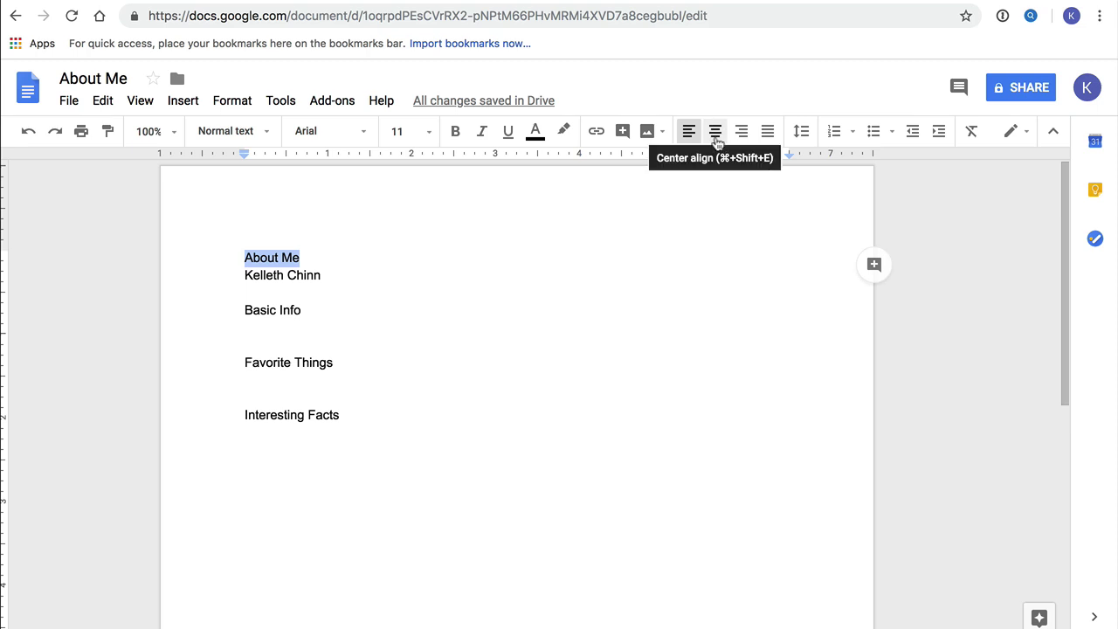
left_click(715, 133)
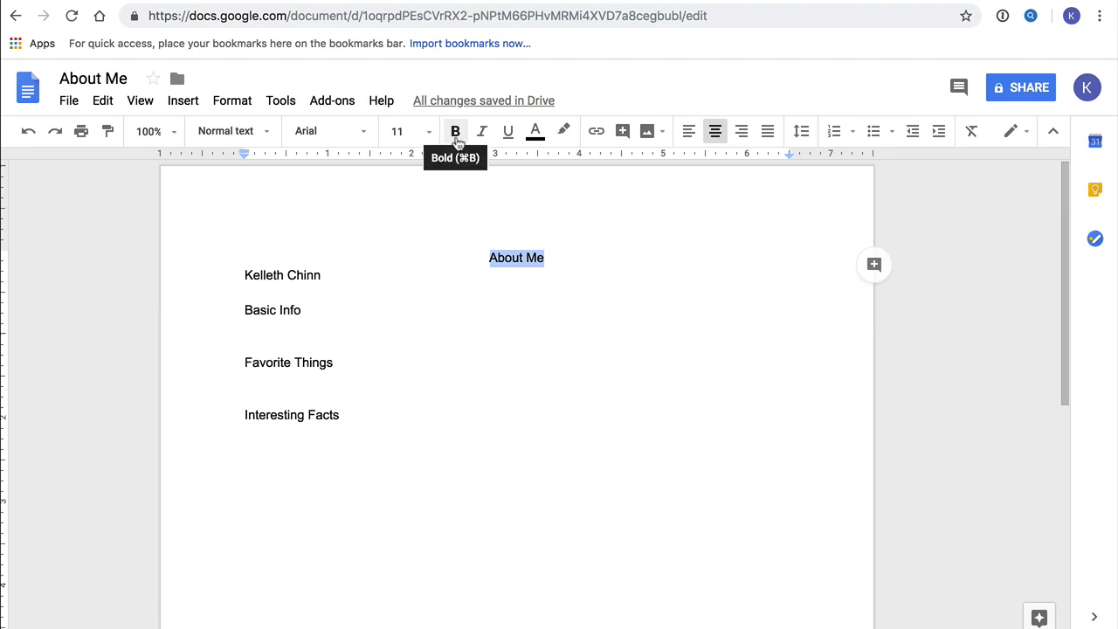
left_click(456, 140)
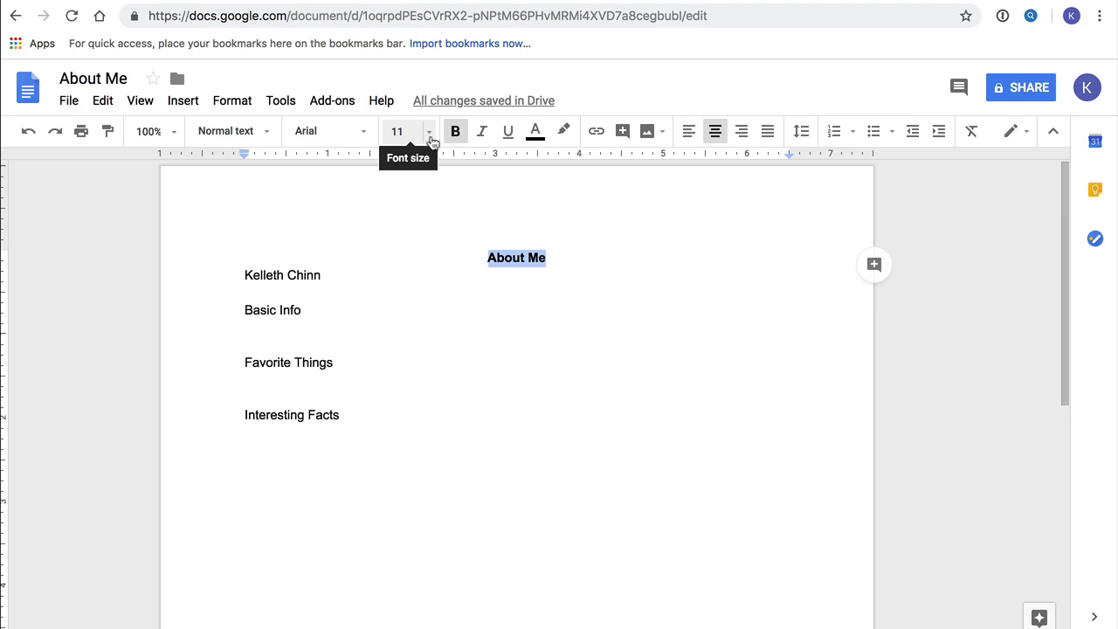
left_click(429, 132)
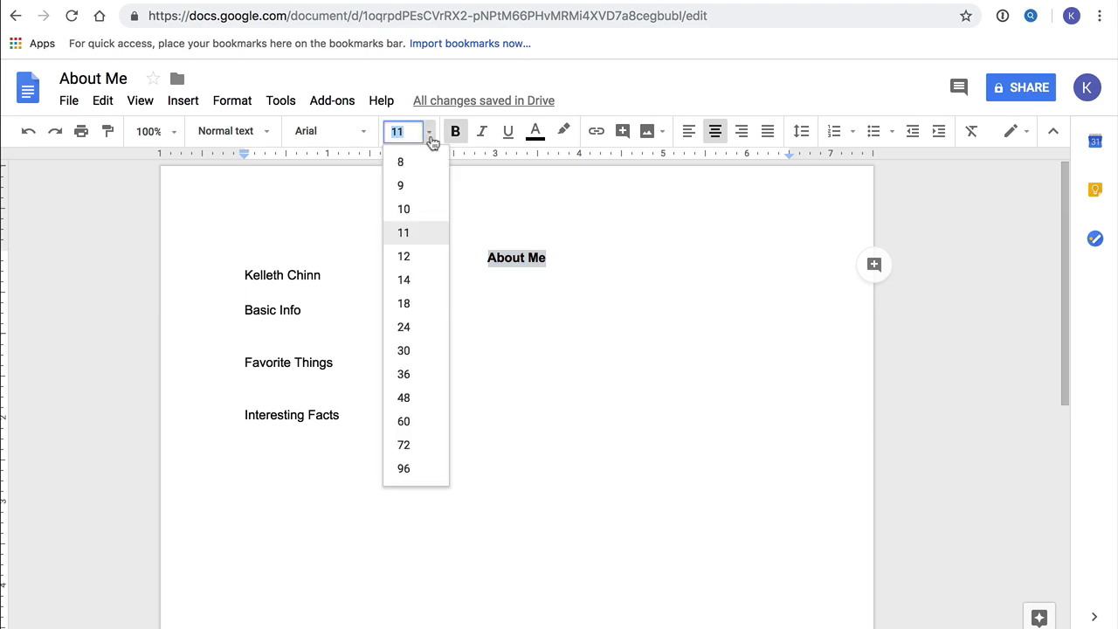
left_click(411, 307)
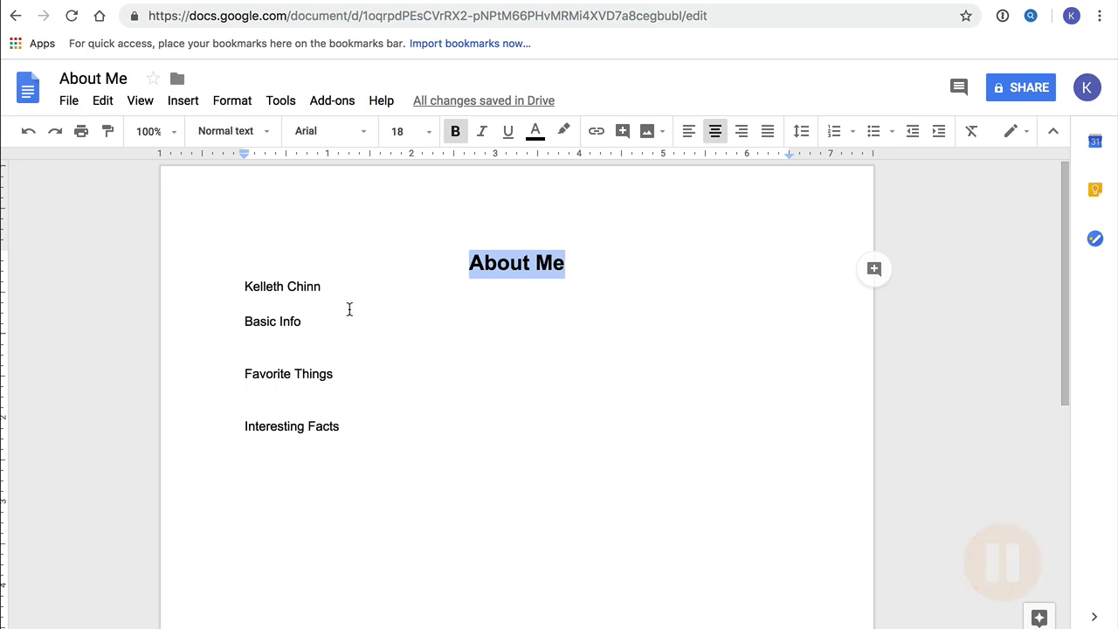
Center the author's name line under the title.
left_click_drag(245, 288, 323, 287)
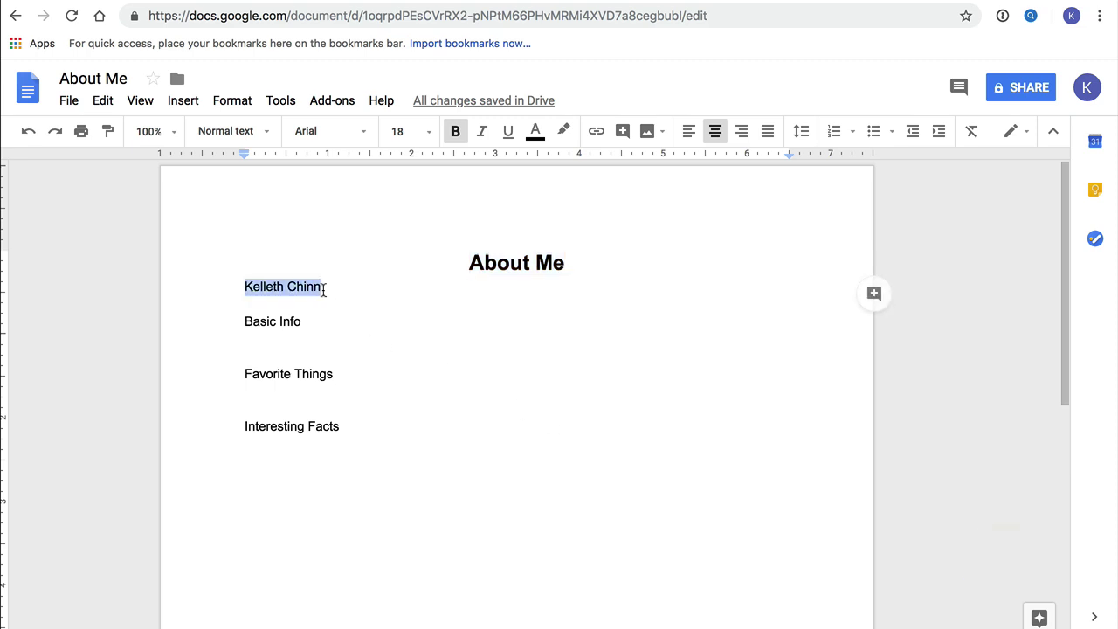
left_click(714, 133)
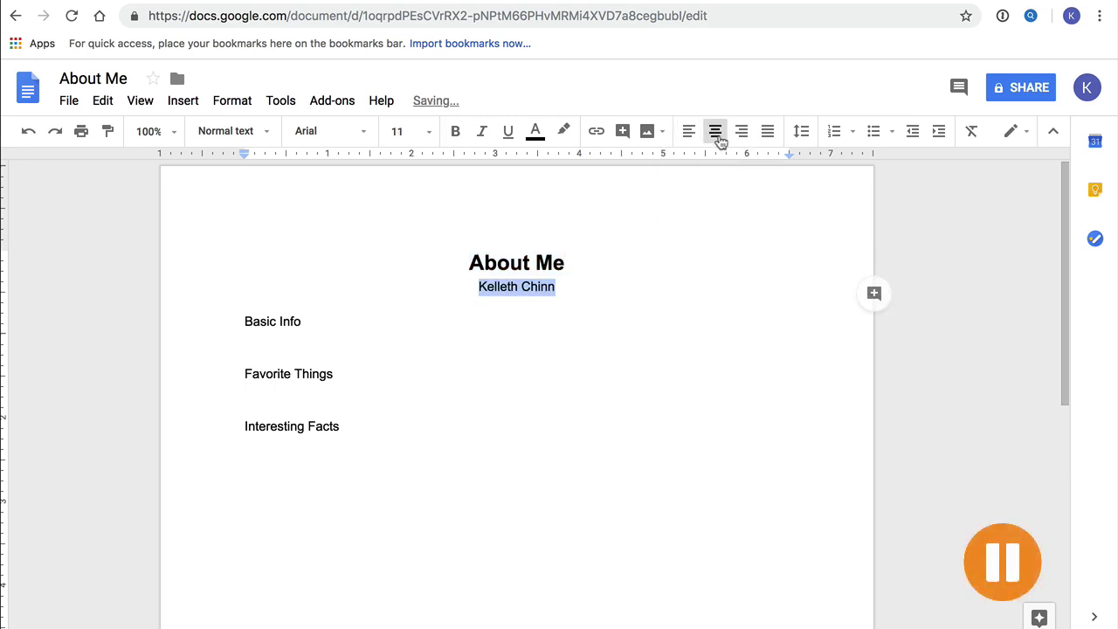
left_click(430, 401)
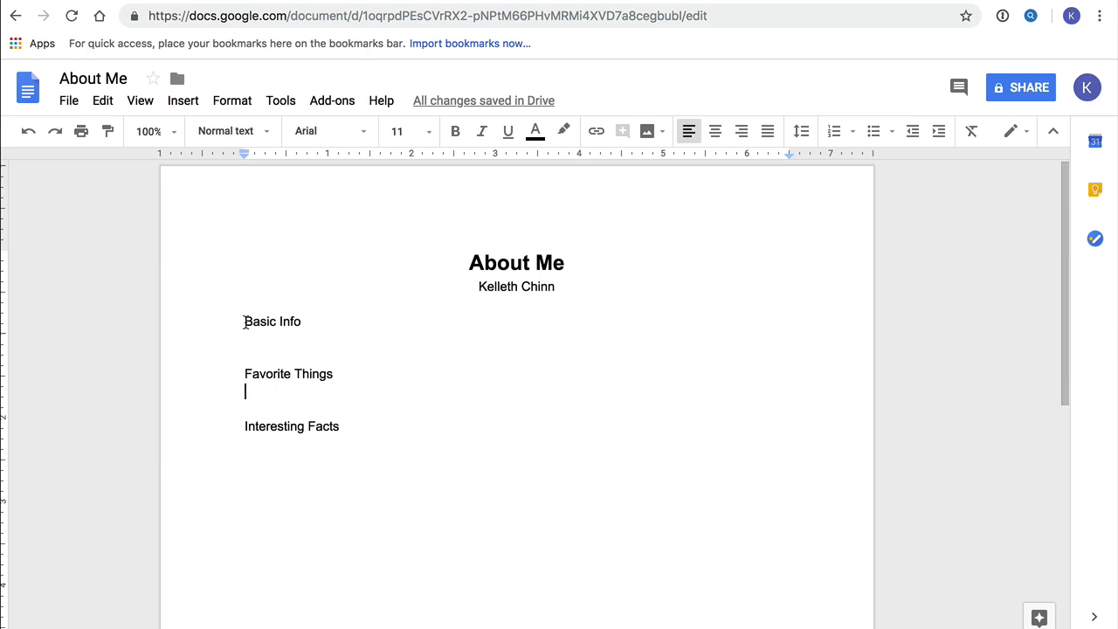
Underline the Basic Info, Favorite Things and Interesting Facts headings.
left_click_drag(244, 322, 304, 324)
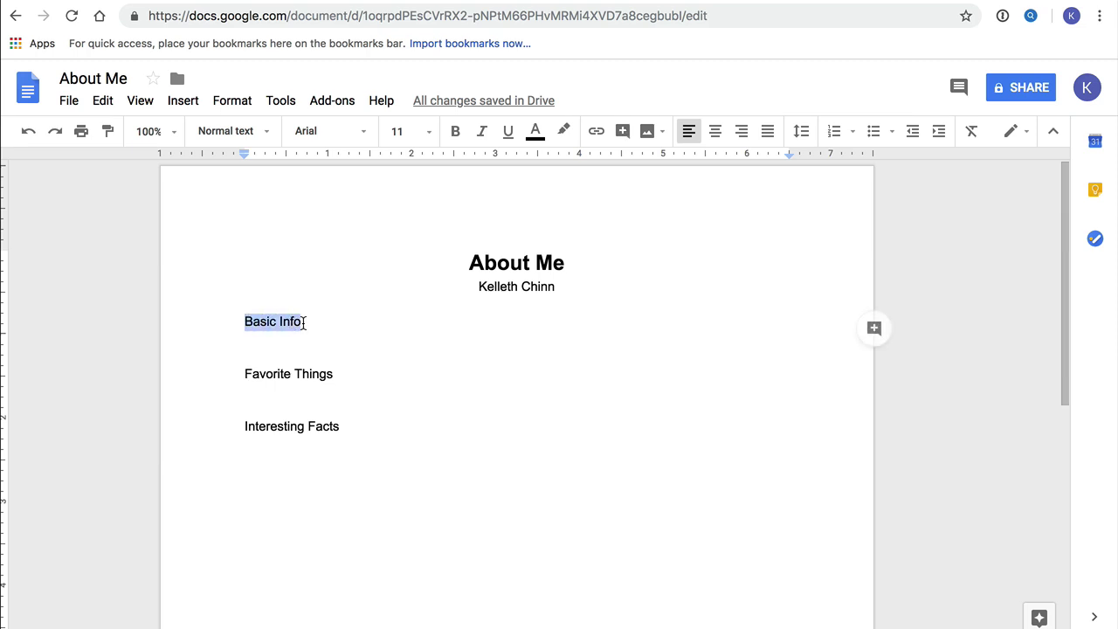
left_click(508, 132)
left_click(309, 394)
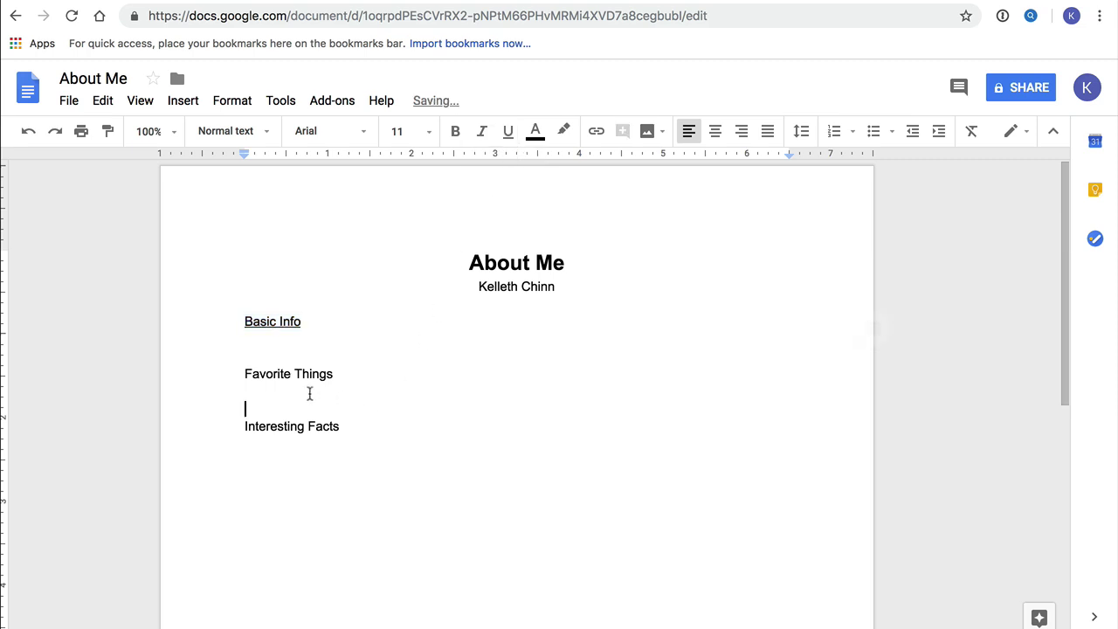
left_click_drag(244, 374, 334, 374)
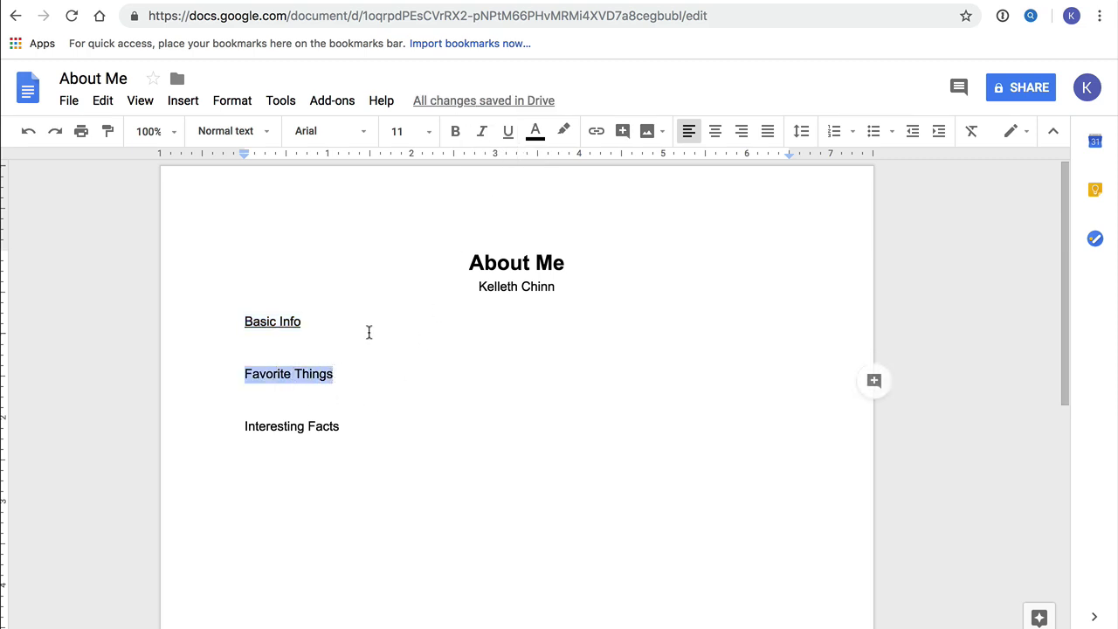
left_click(508, 133)
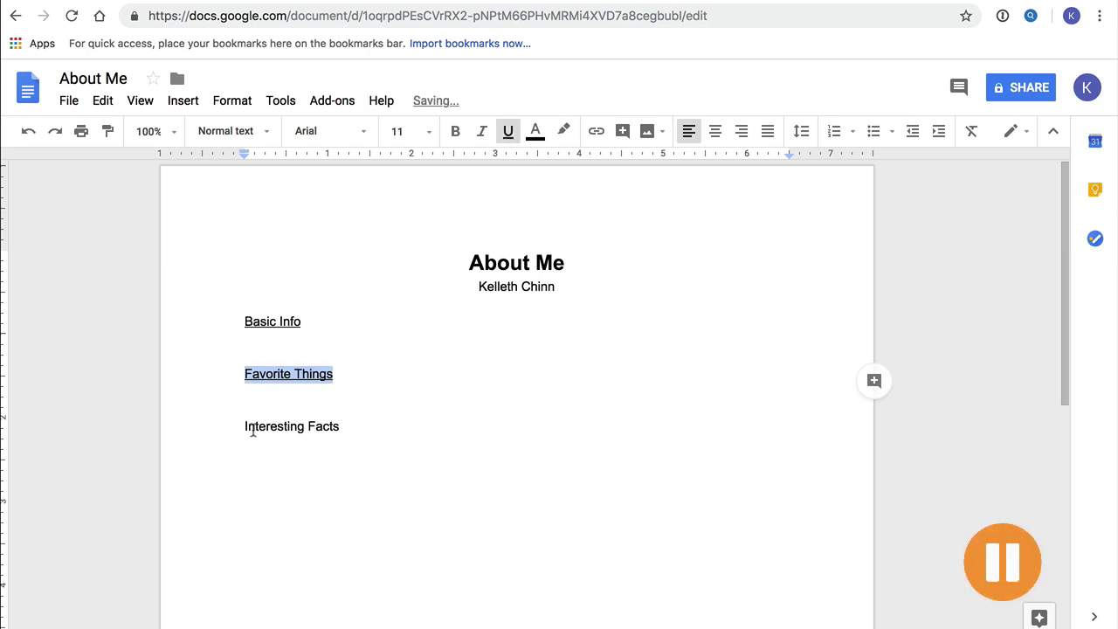
left_click_drag(245, 426, 344, 426)
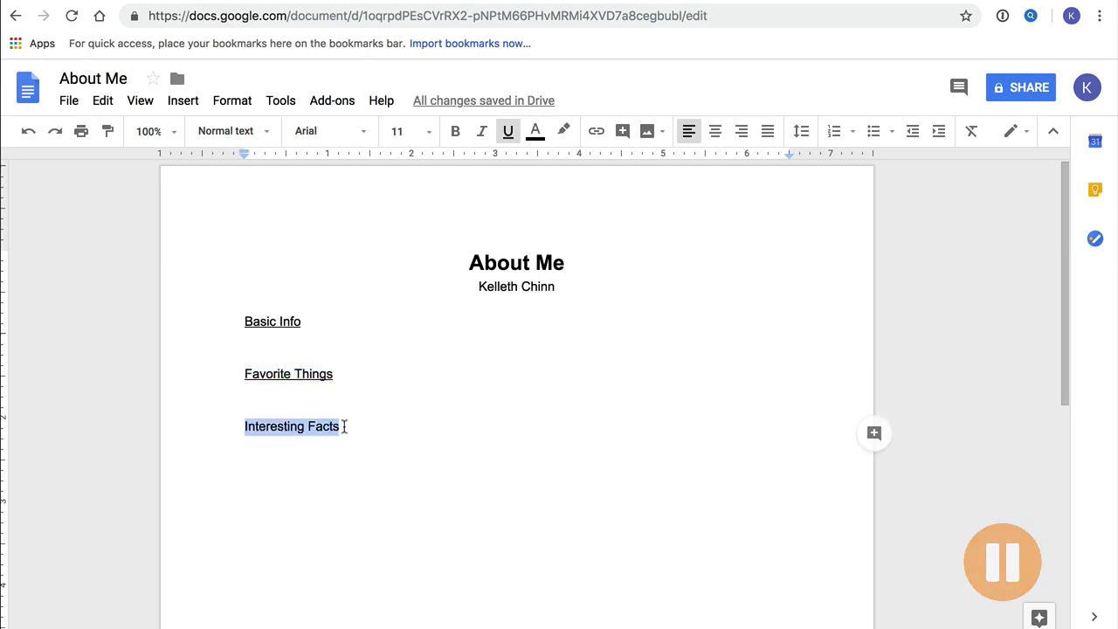
left_click(508, 133)
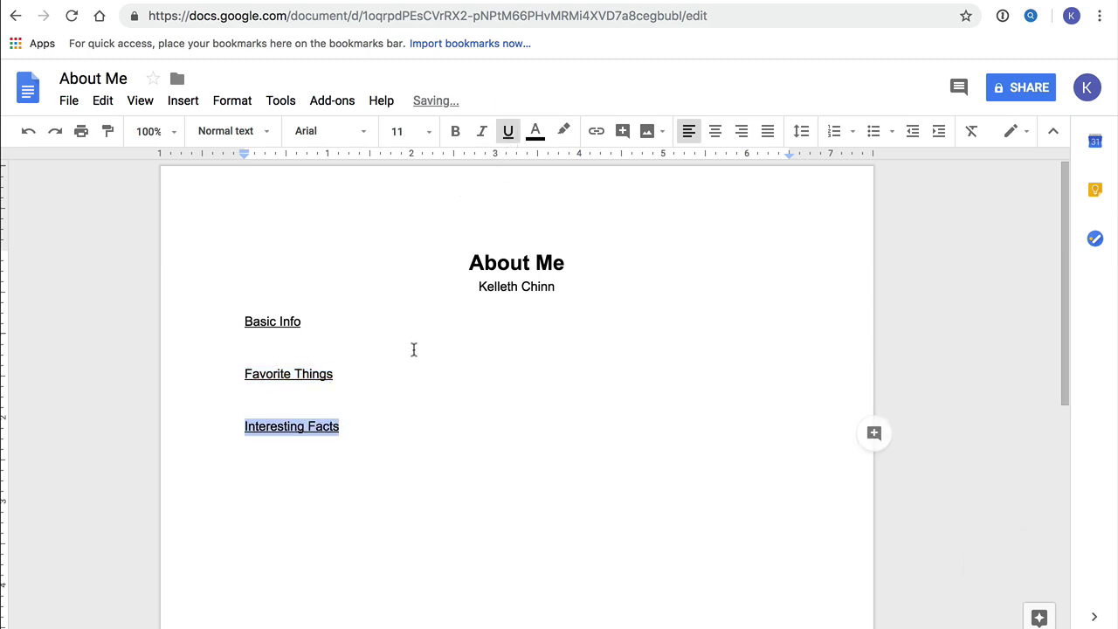
left_click(361, 436)
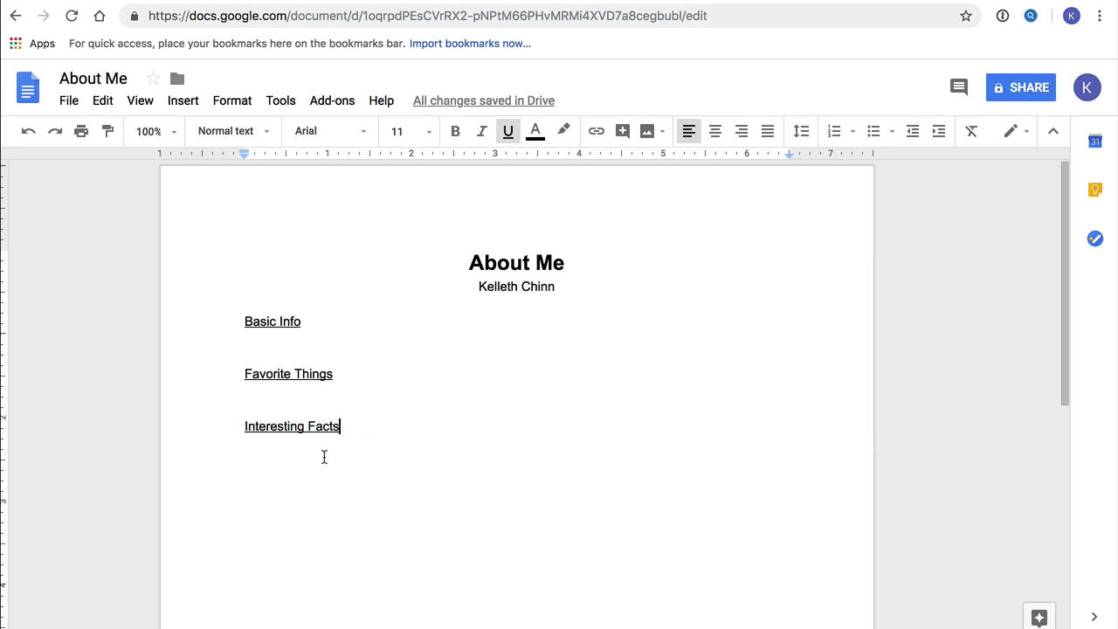
Turn the empty line under Interesting Facts into a bulleted list.
left_click(252, 448)
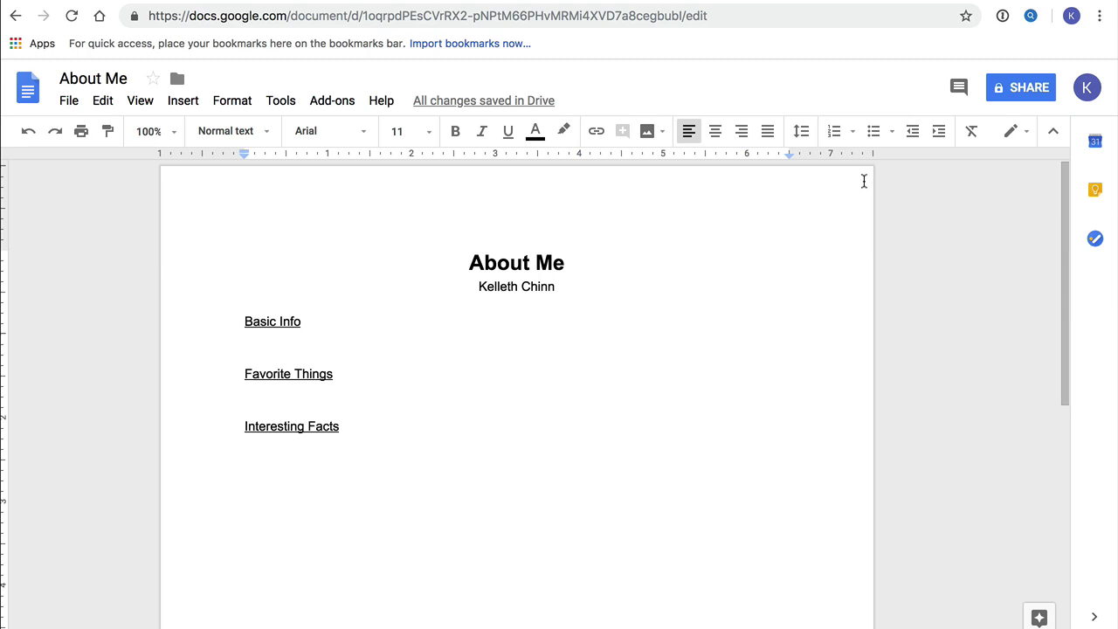
left_click(873, 132)
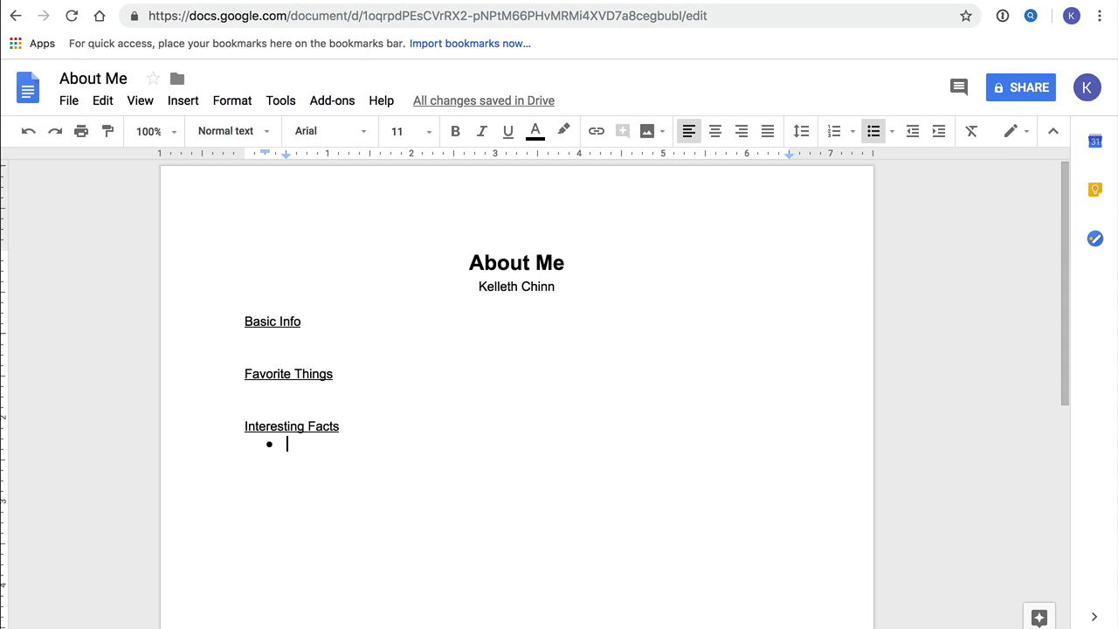
Write the Berkeley teacher paragraph under Basic Info and the favorites paragraph with 'Wonder' underlined.
left_click(264, 341)
type("I liv")
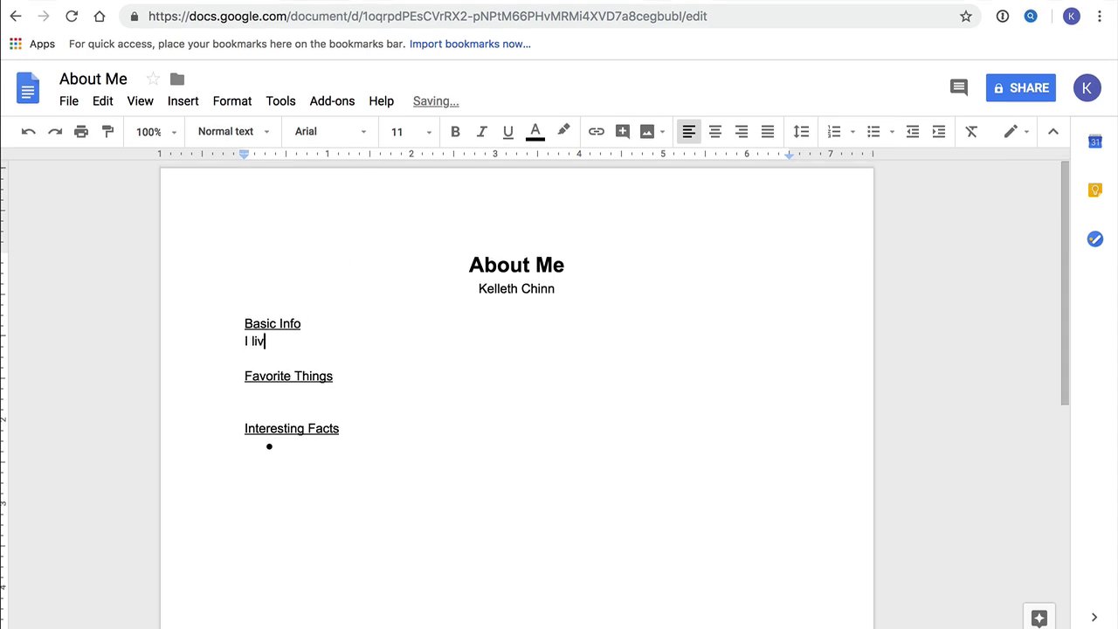
type("e in Berkeley, Cal")
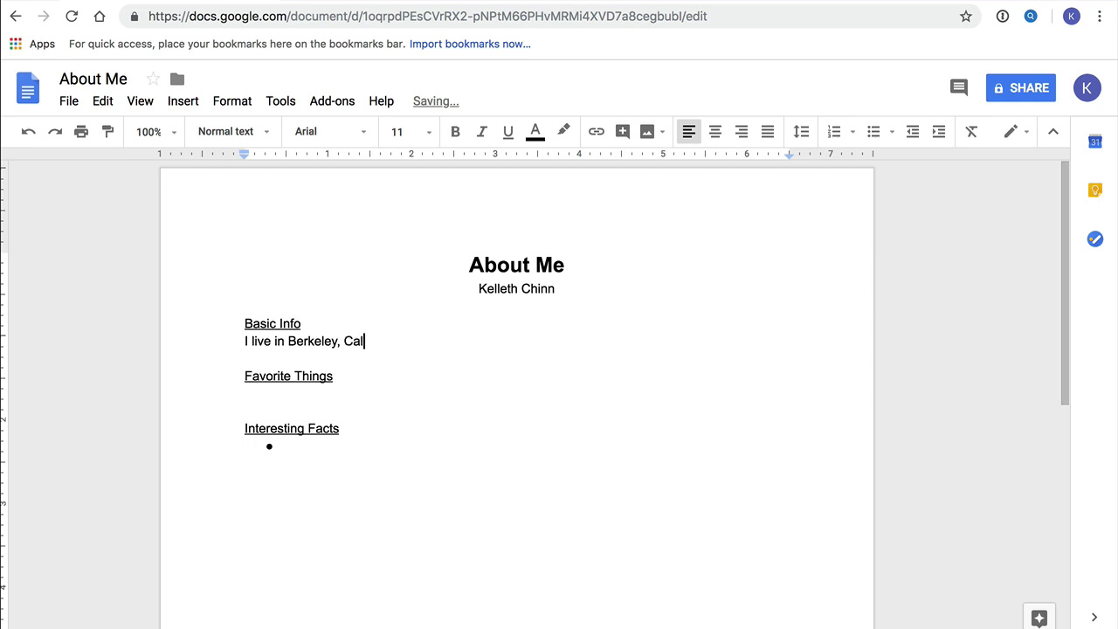
type("ifornia with my fa")
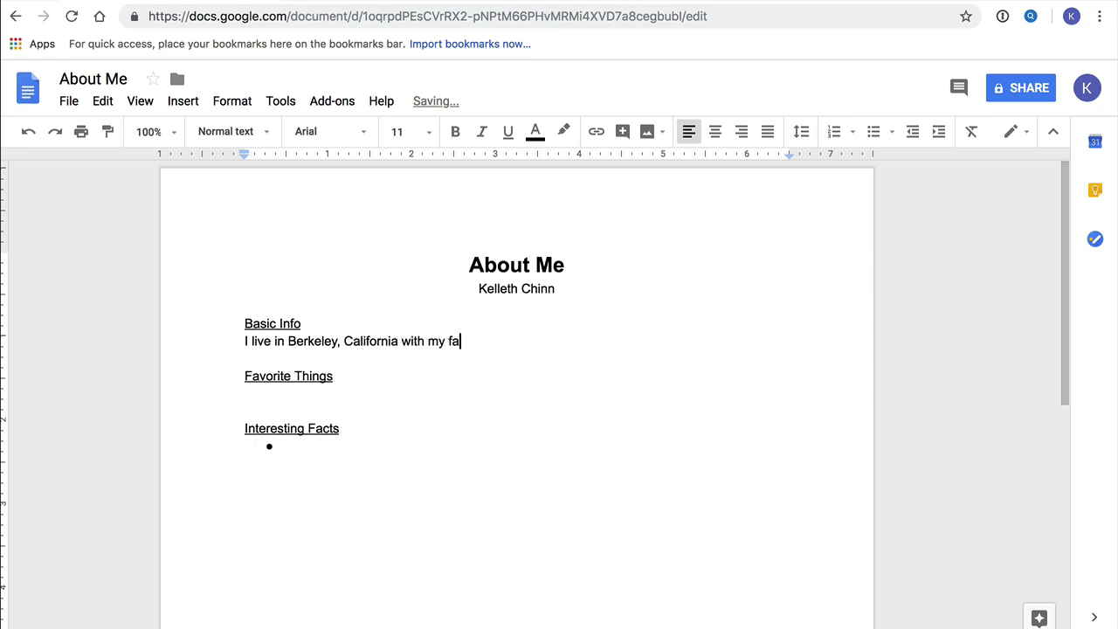
type("mily. I am also an elementary scho")
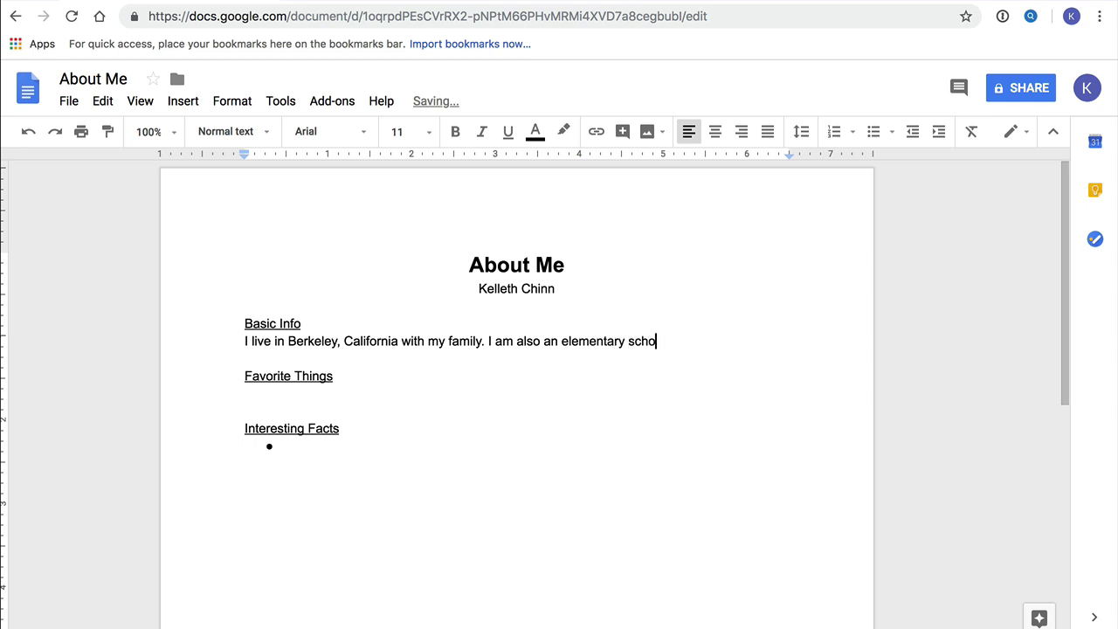
type("ol teacher in Oakla")
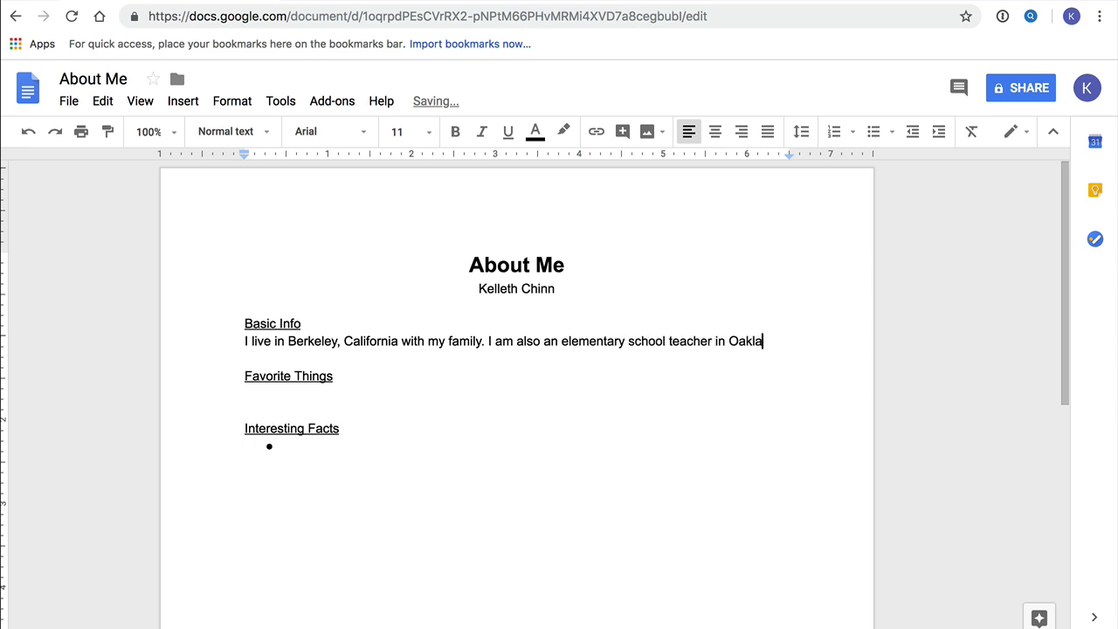
type("nd, Califo")
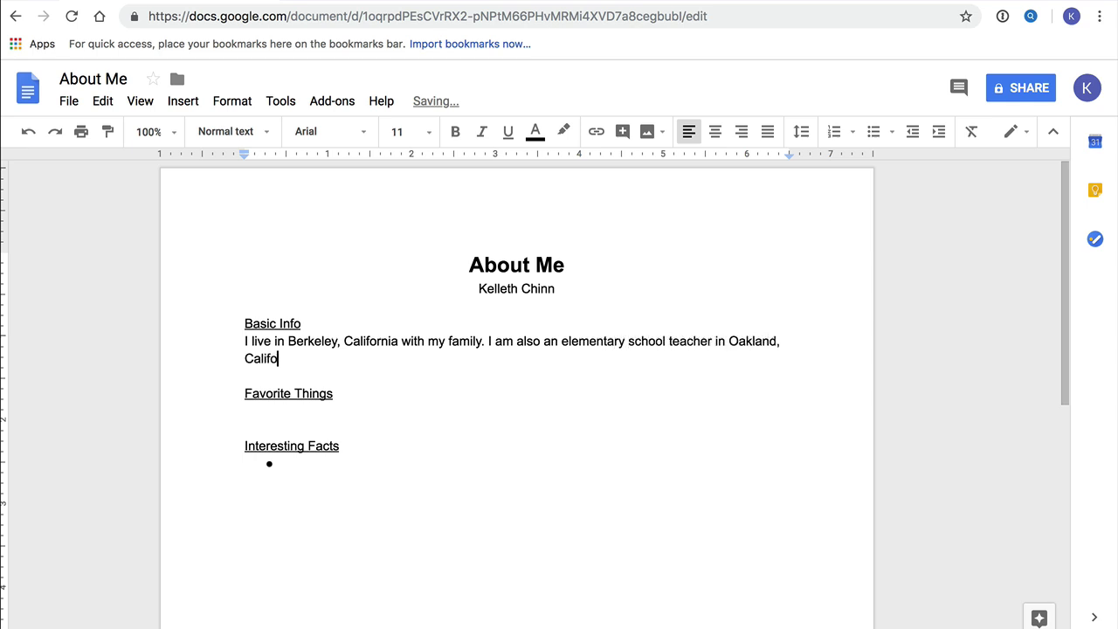
type("rnia, and I teach")
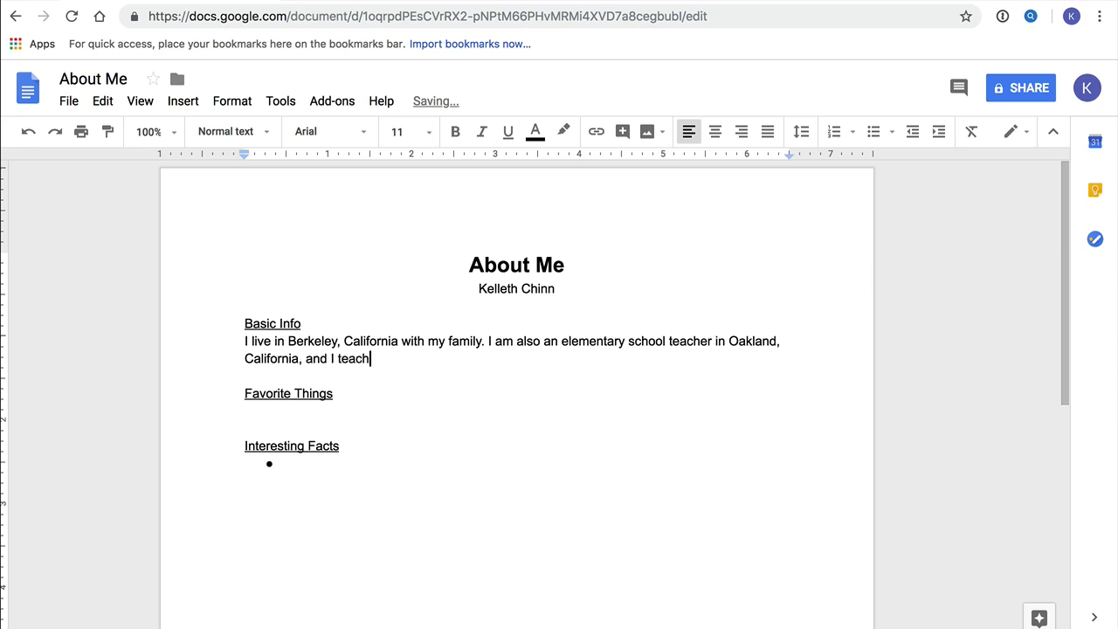
type(" 2nd grade. I love being a teacher!")
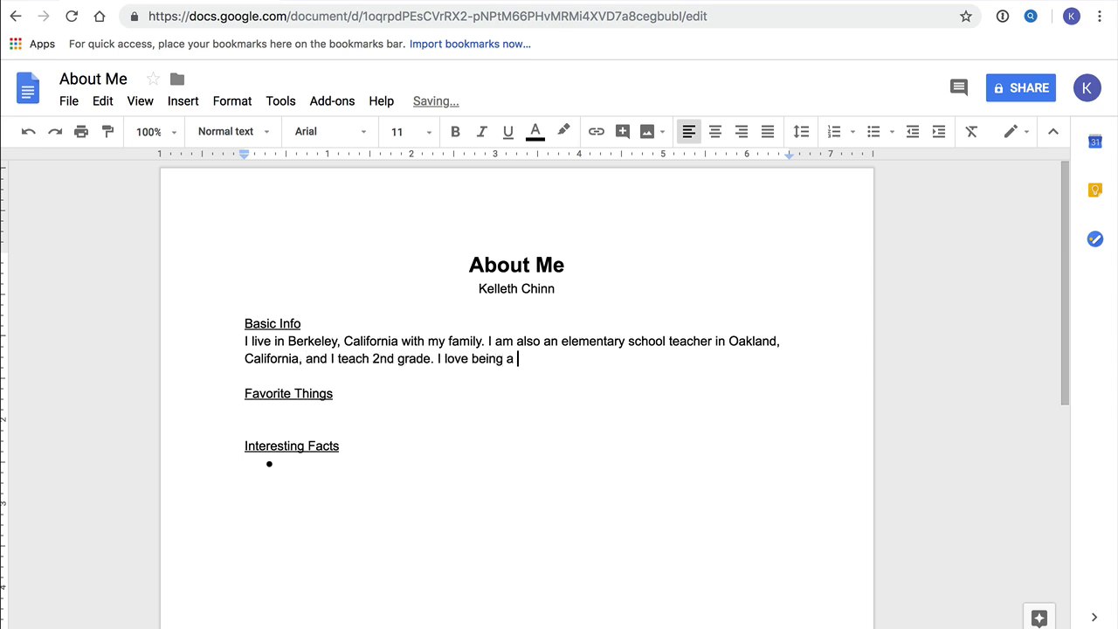
left_click(261, 407)
type("Some of my favorite books are all of the")
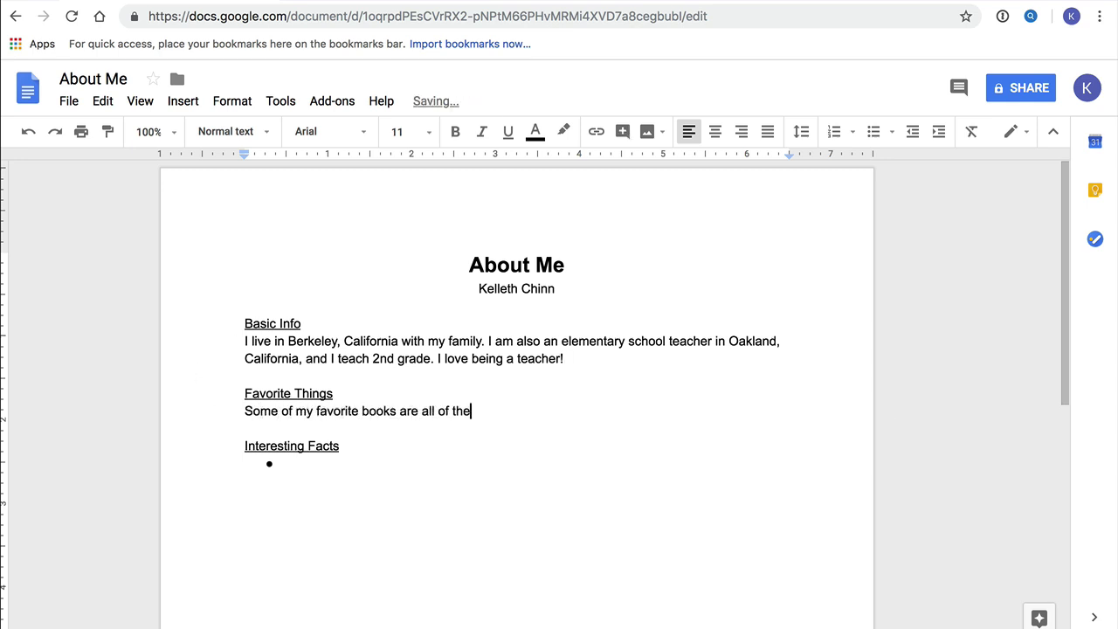
type(" books in the Harry Potter series. I also love the")
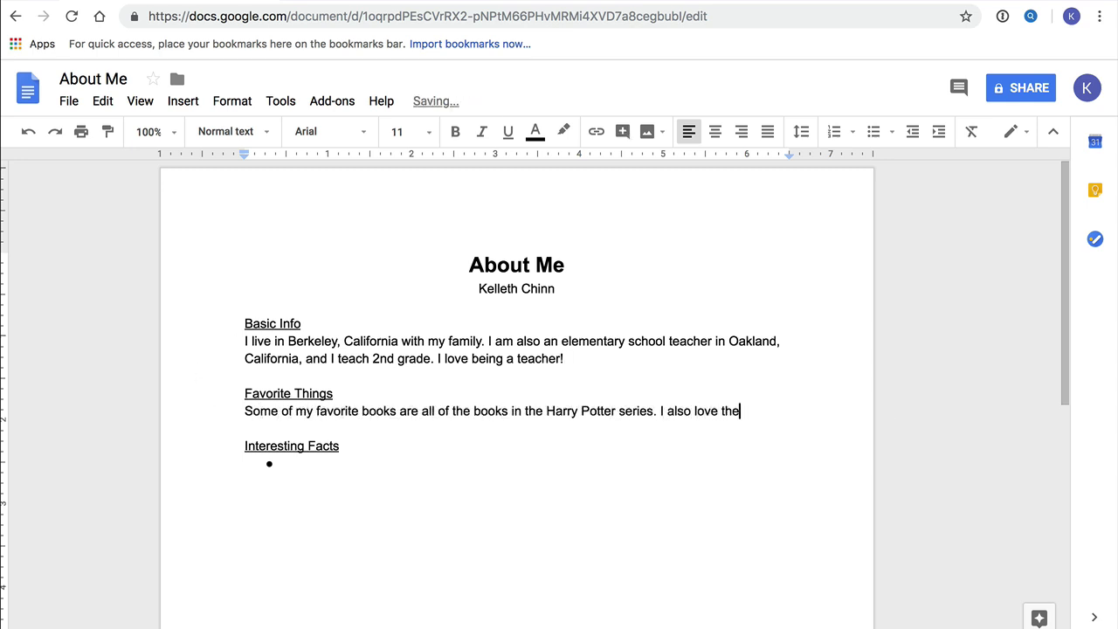
type(" book")
key("ctrl+u")
type("Wonder")
key("ctrl+u")
type(". ")
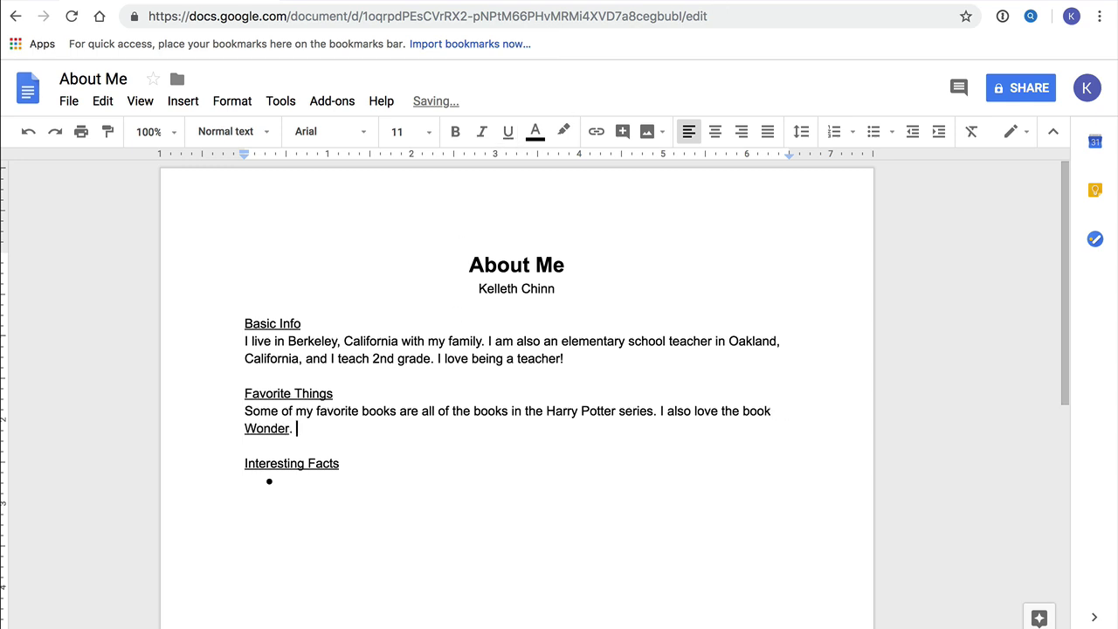
type("My favorite foods are burritos, pizz")
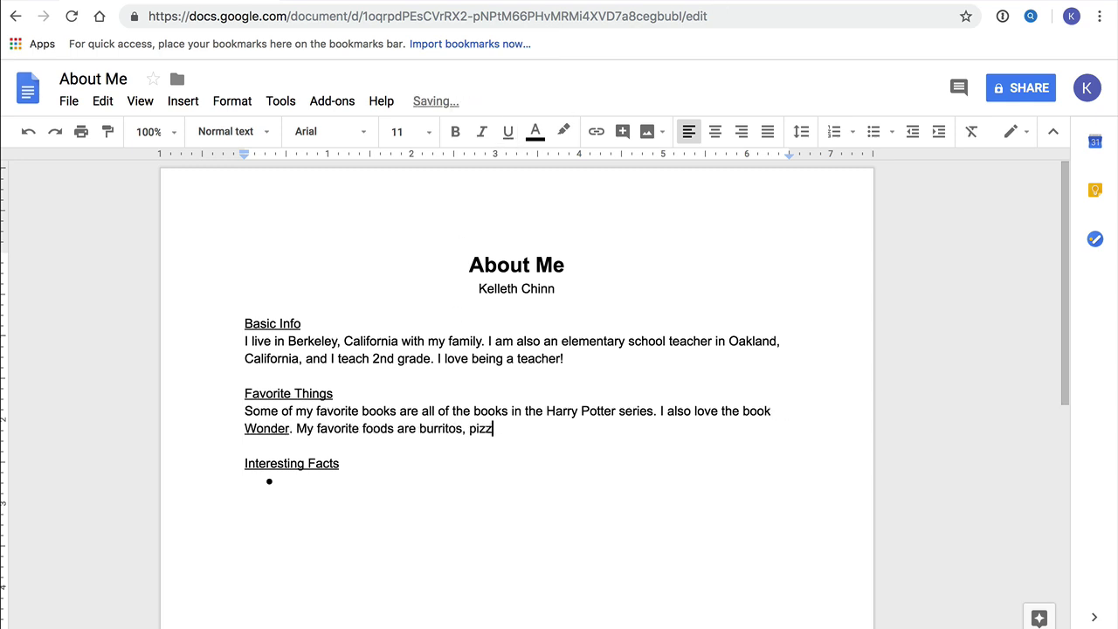
type("a, and sushi. I love to go on hikes, especially")
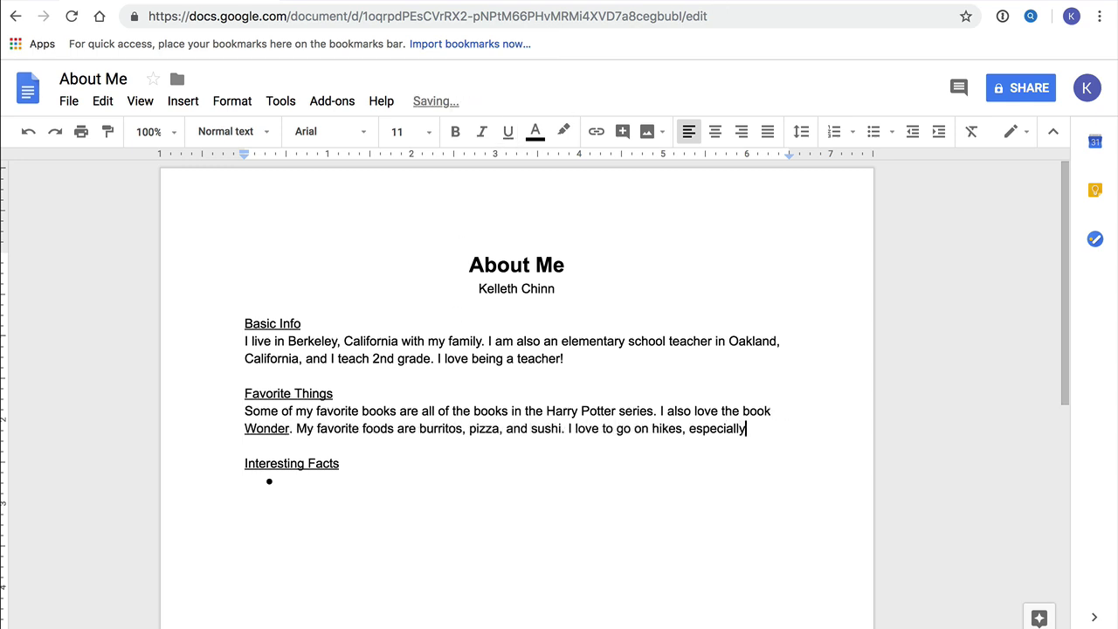
type(" in the East Bay hills.")
List bullets 'I speak French.', 'I play guitar.' and 'I have a toy poodle named Coco'.
left_click(309, 504)
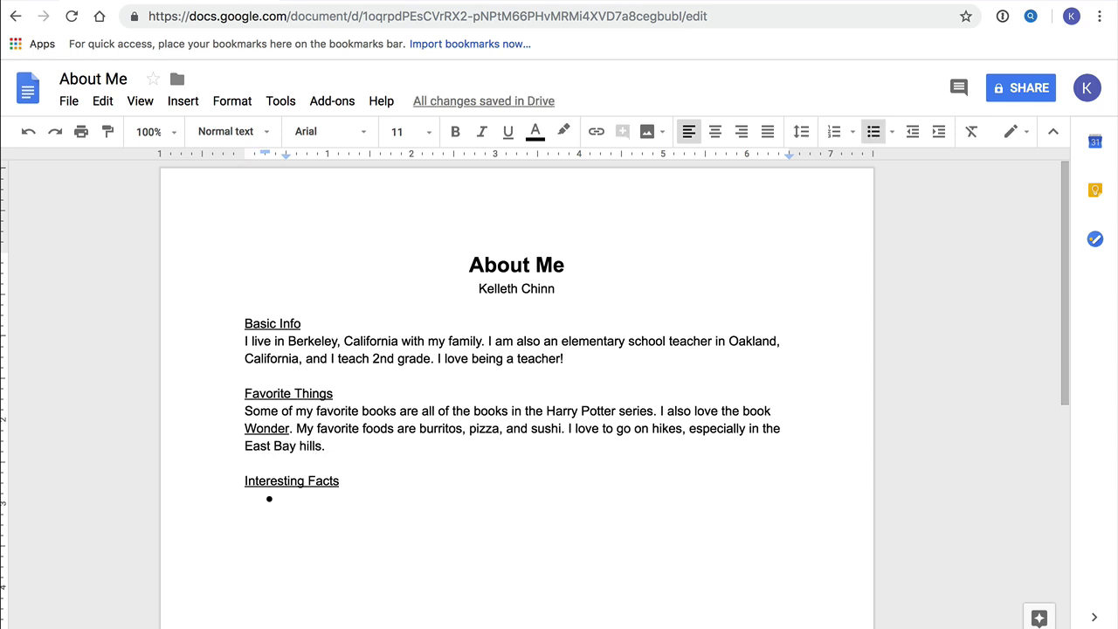
type("I speak Fre")
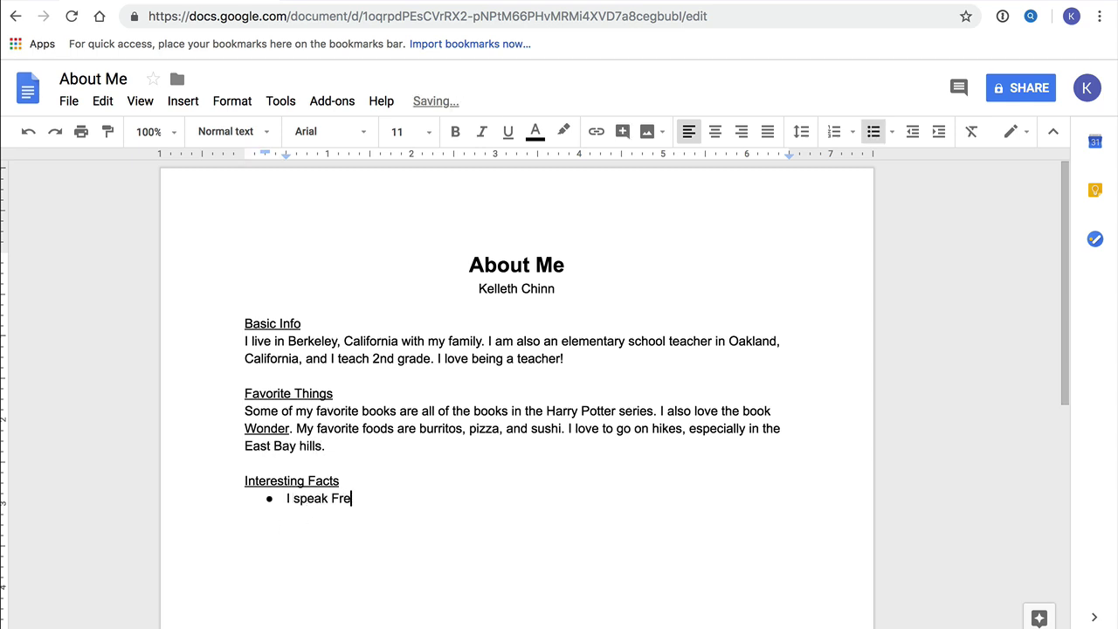
type("nch.")
key("Return")
type("I play guitar")
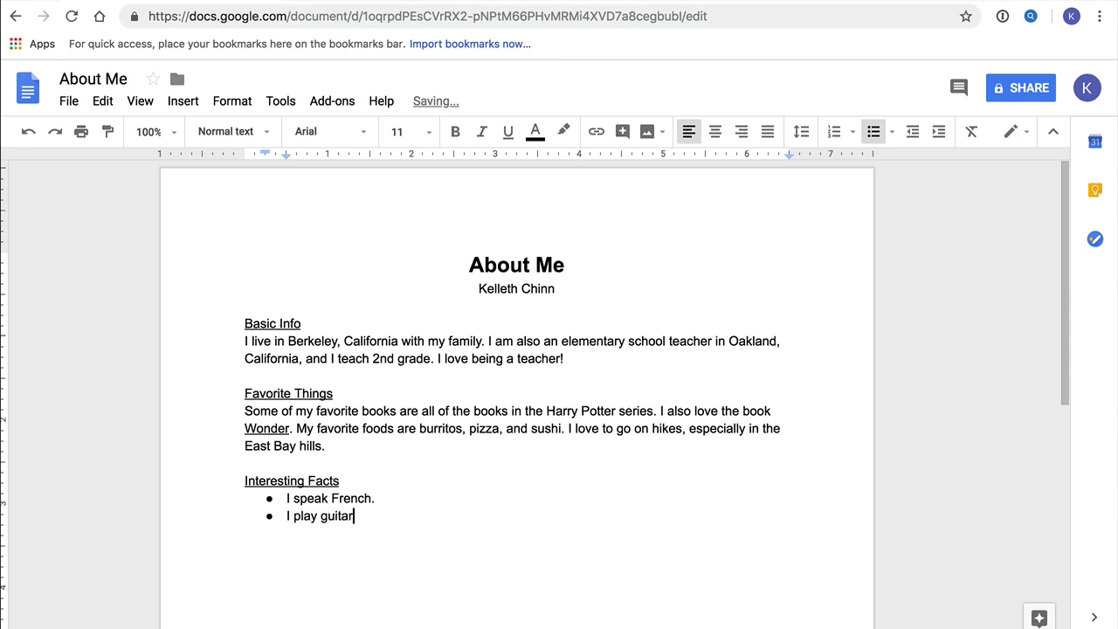
type(".")
key("Return")
type("I have a toy pood")
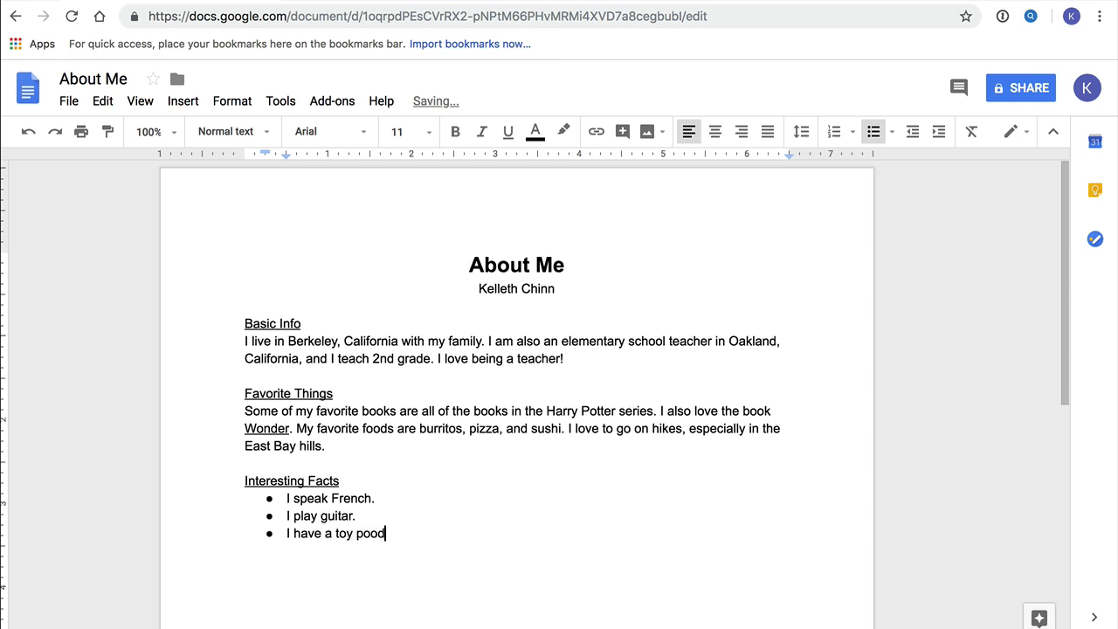
type("le named Coco.")
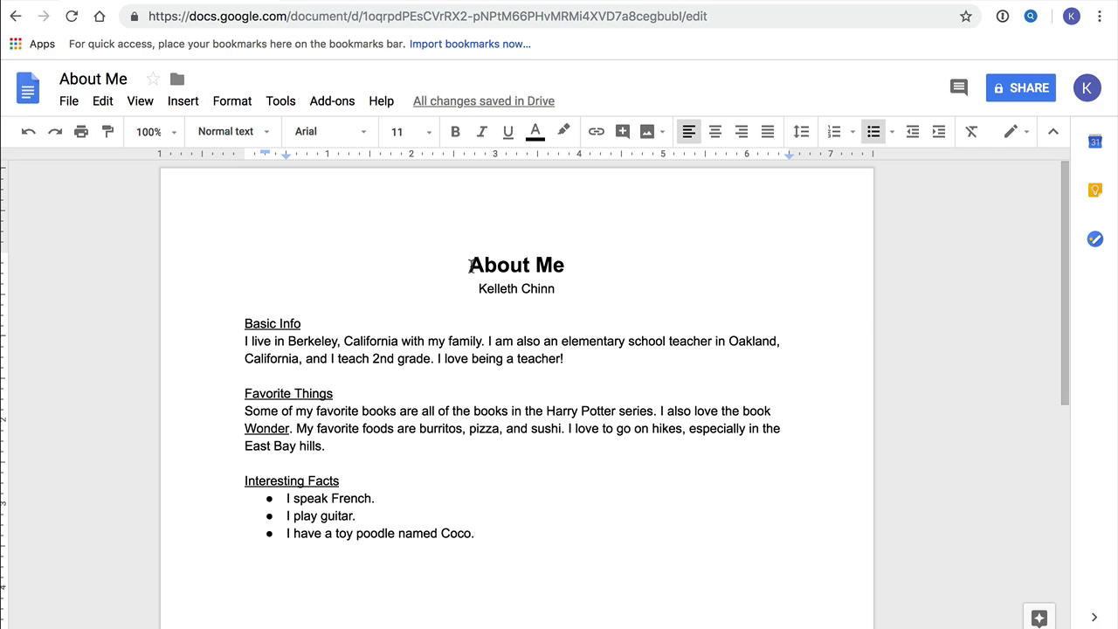
Style the About Me title in the Lobster font with dark red text color.
left_click_drag(469, 265, 564, 266)
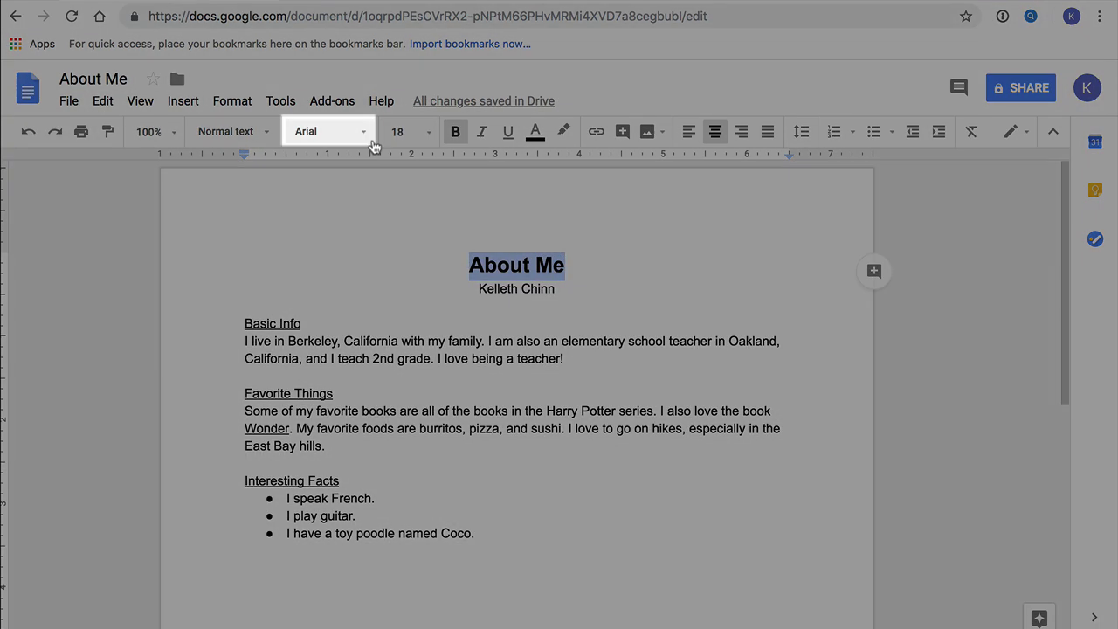
left_click(370, 140)
left_click(314, 198)
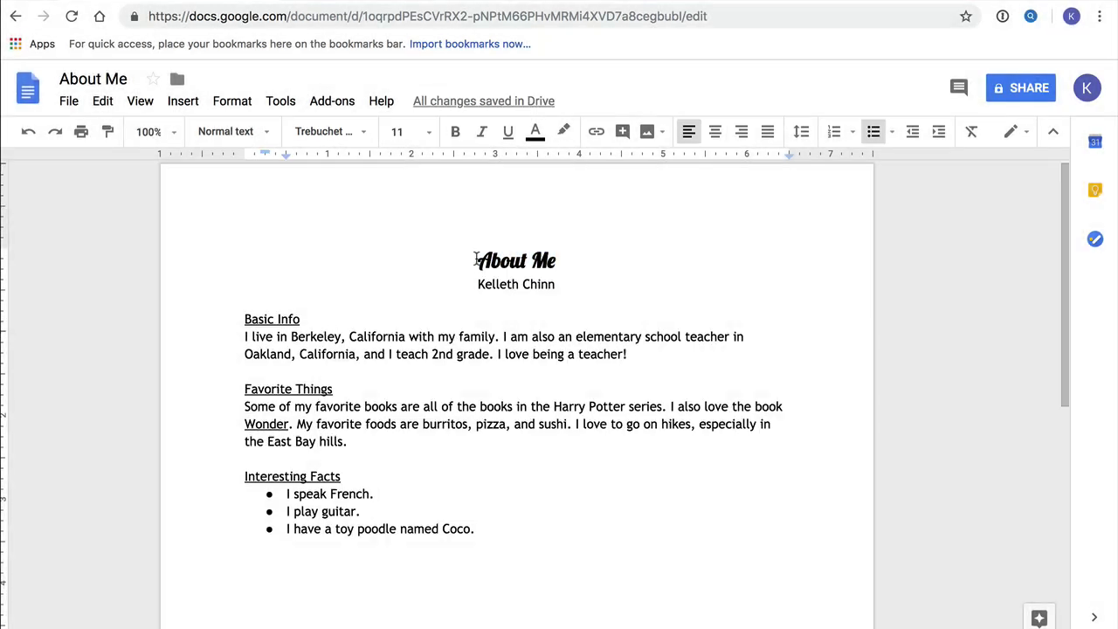
left_click_drag(477, 259, 569, 259)
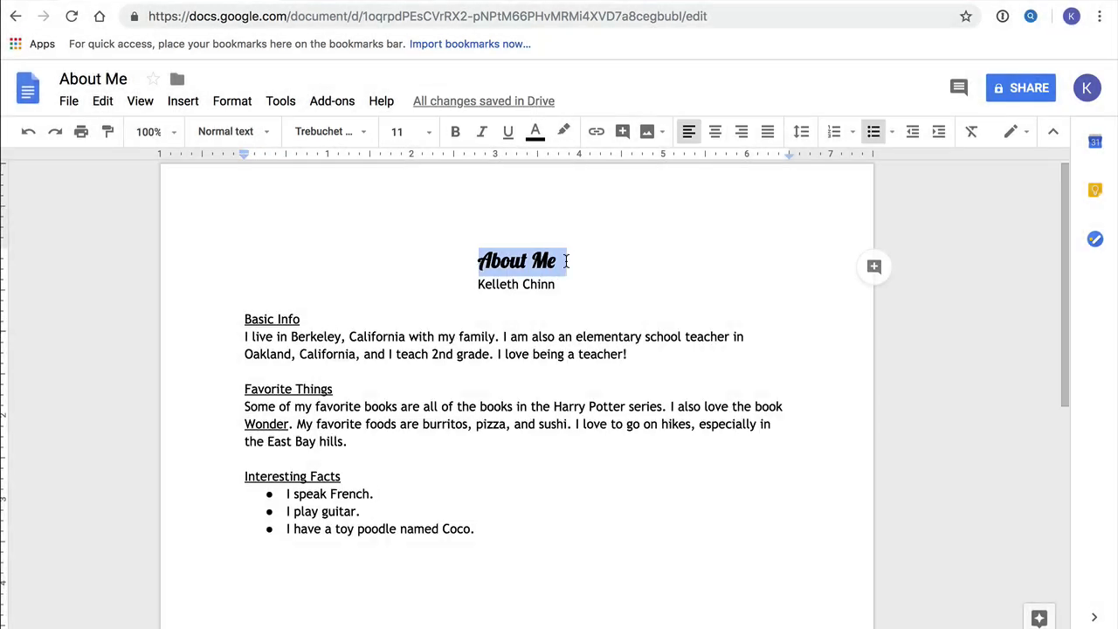
left_click(541, 139)
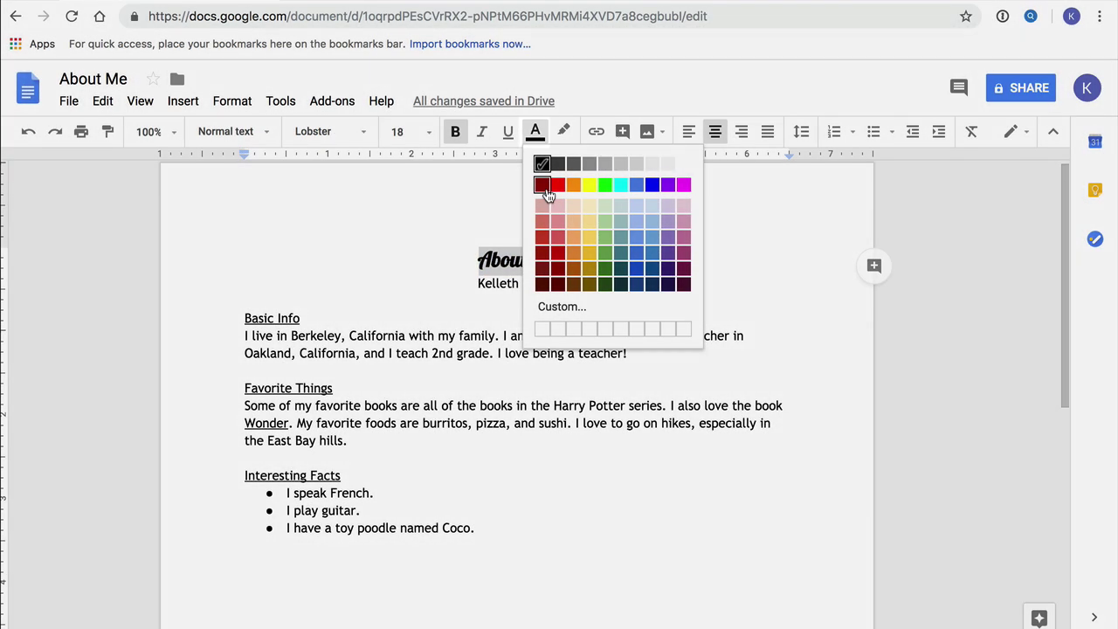
left_click(541, 186)
Set the text from the name to the last bullet to 14 pt and the title to 24 pt.
left_click_drag(477, 282, 476, 529)
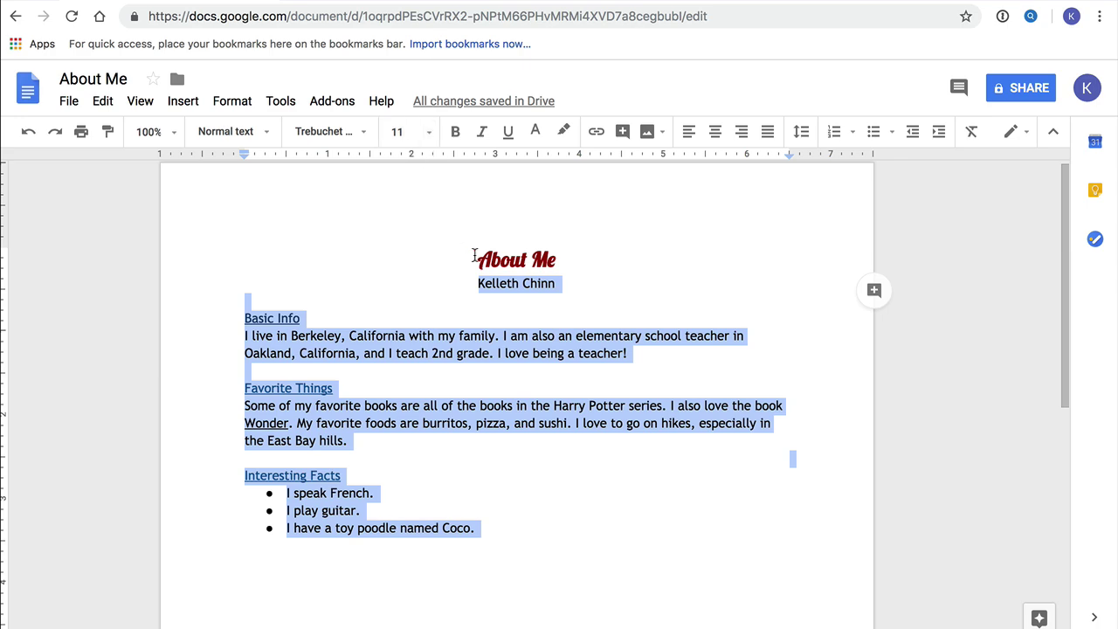
left_click(428, 132)
left_click(407, 280)
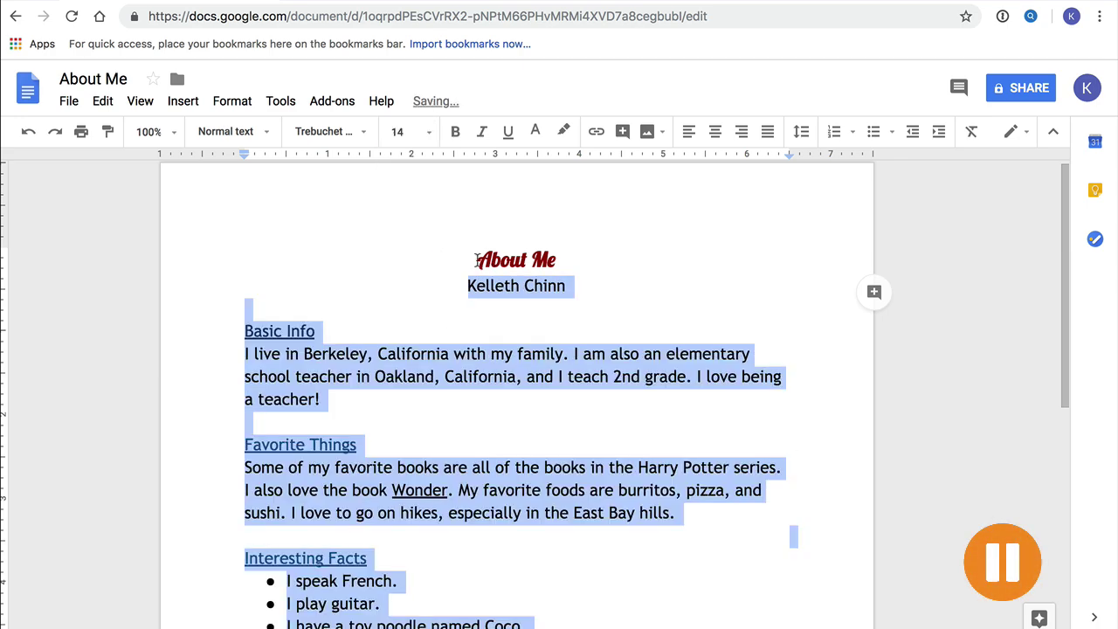
left_click_drag(477, 259, 556, 259)
left_click(428, 133)
left_click(412, 327)
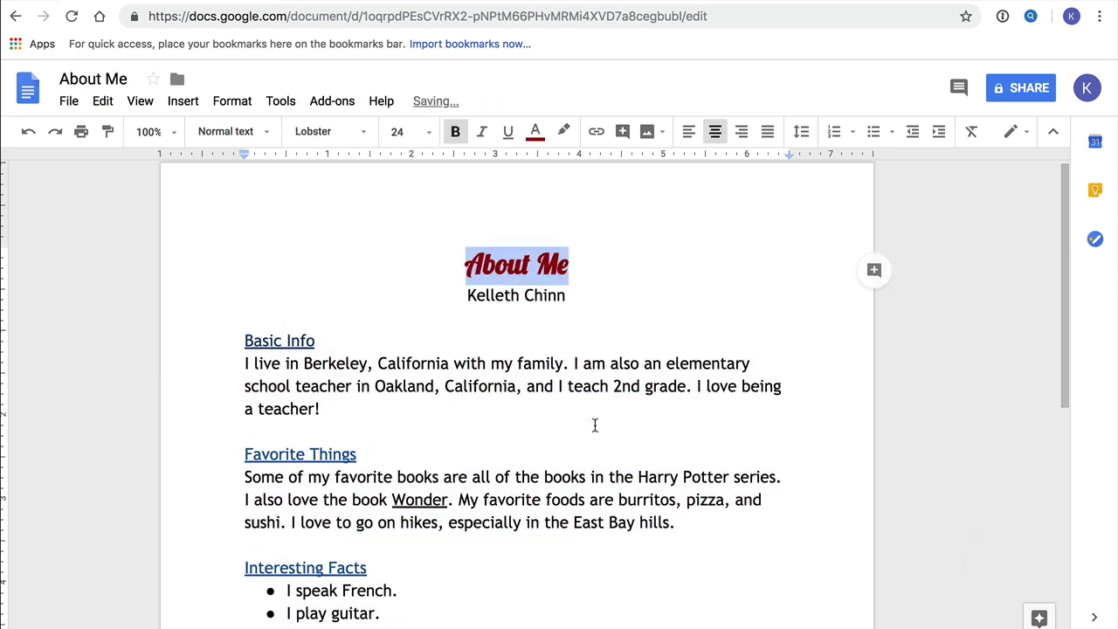